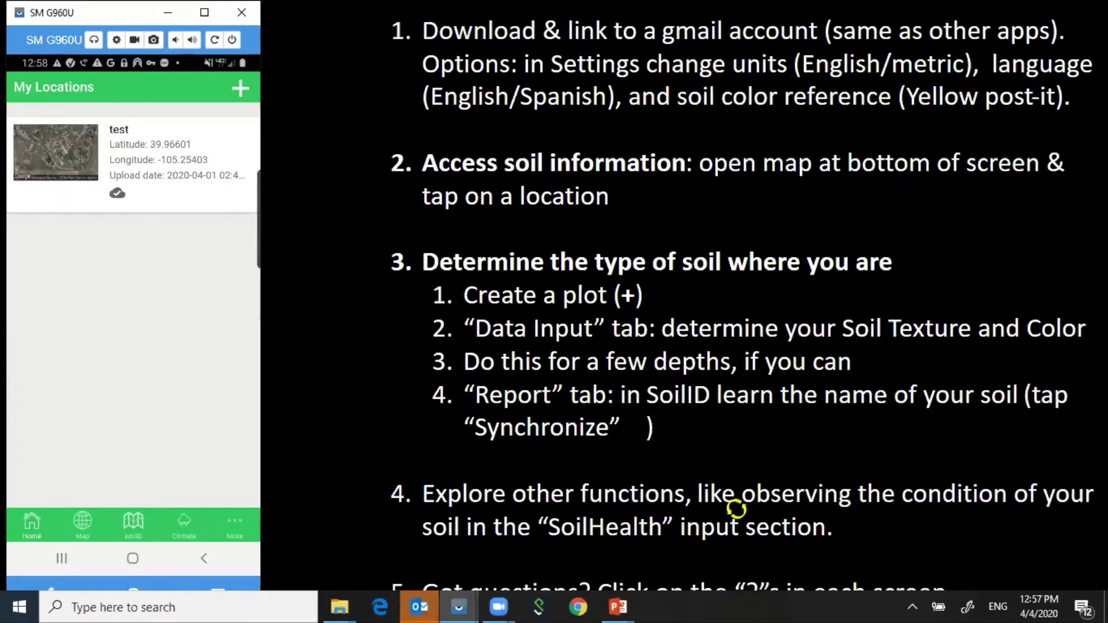
# - Show the map in satellite view, pan toward Denver, and drop a pin near Adams County
pyautogui.click(85, 522)
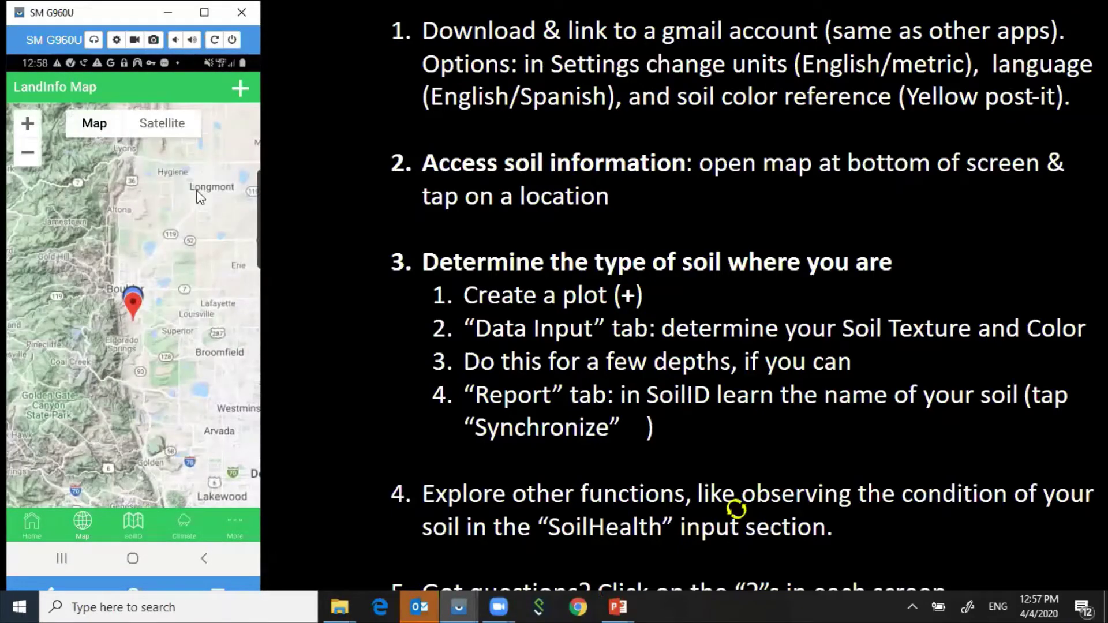
pyautogui.click(167, 129)
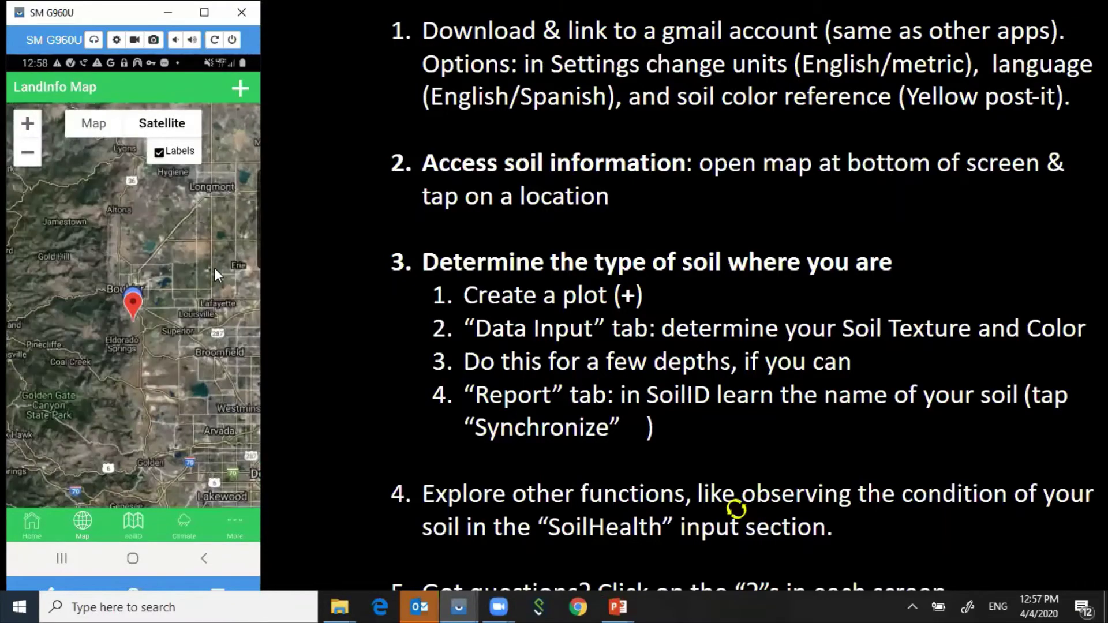
pyautogui.moveTo(198, 261); pyautogui.dragTo(84, 237)
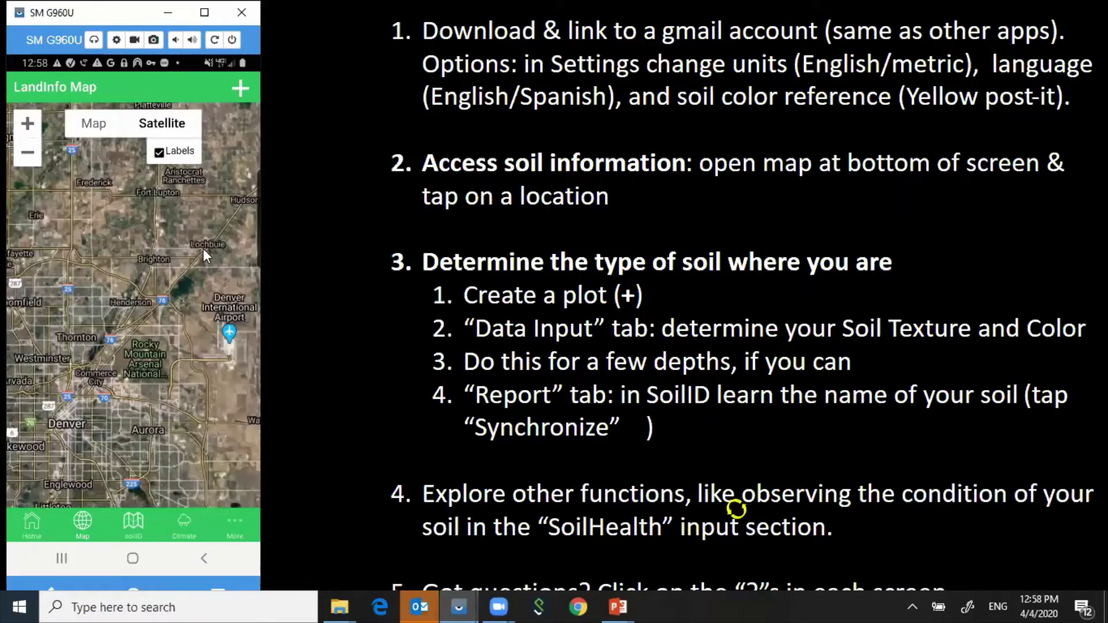
pyautogui.moveTo(187, 252); pyautogui.dragTo(113, 268)
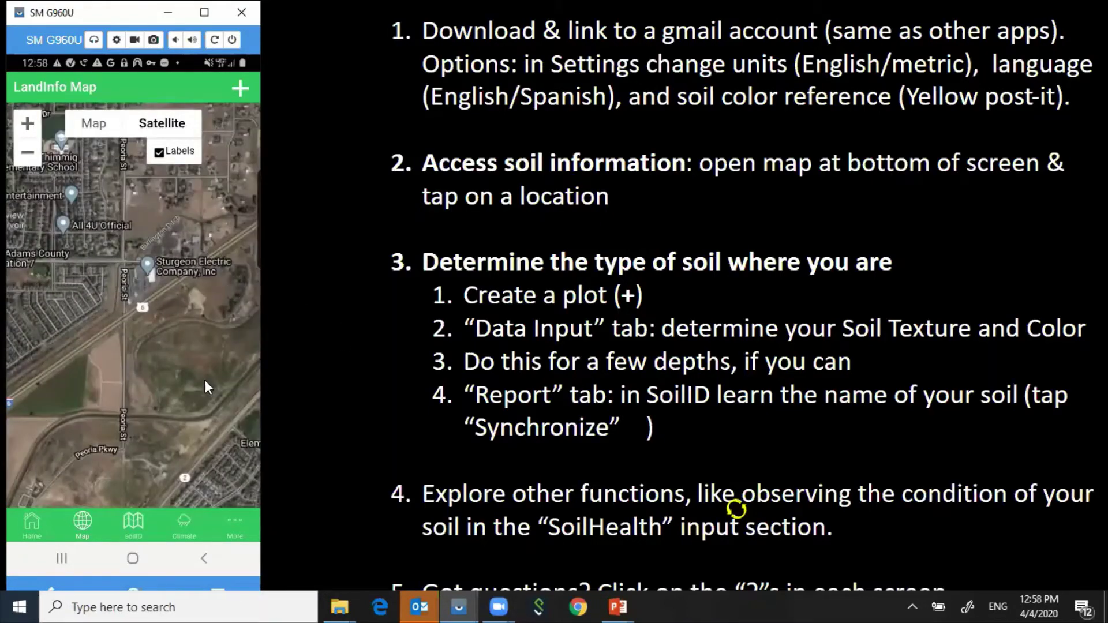
pyautogui.click(205, 381)
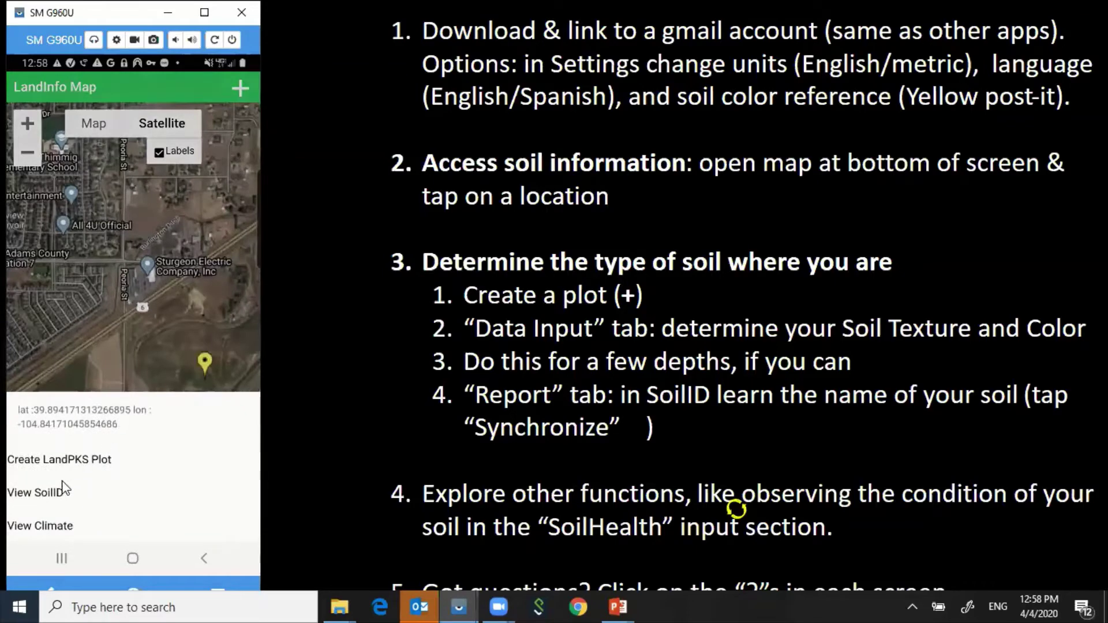
# - Check the pin's SoilID predictions, viewing Blakeland and Satanta details, then return to the map
pyautogui.click(60, 488)
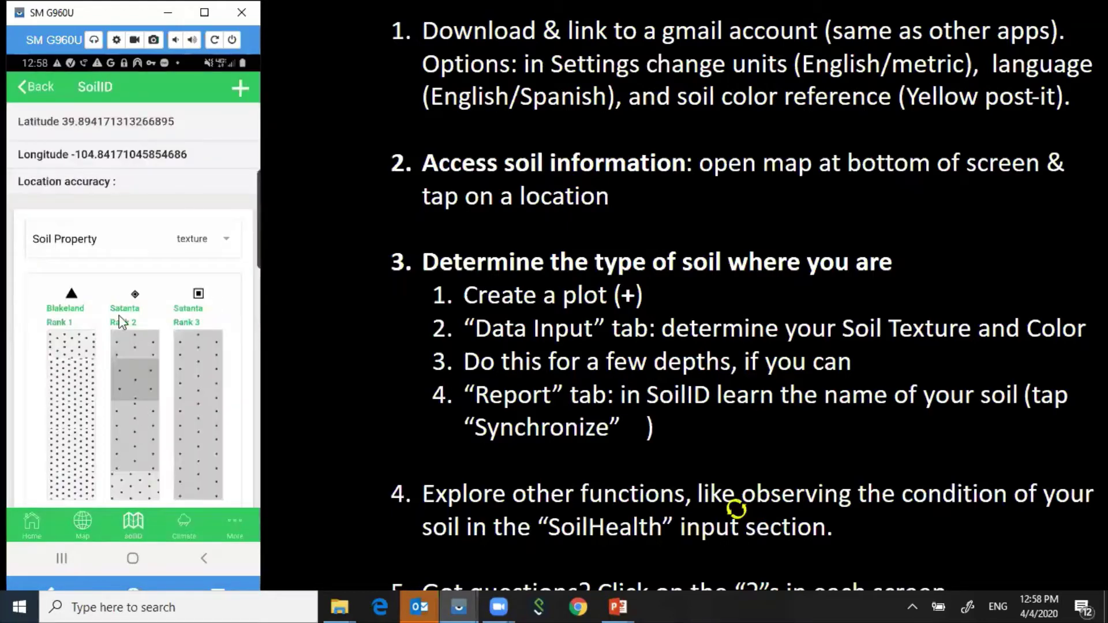
pyautogui.click(69, 314)
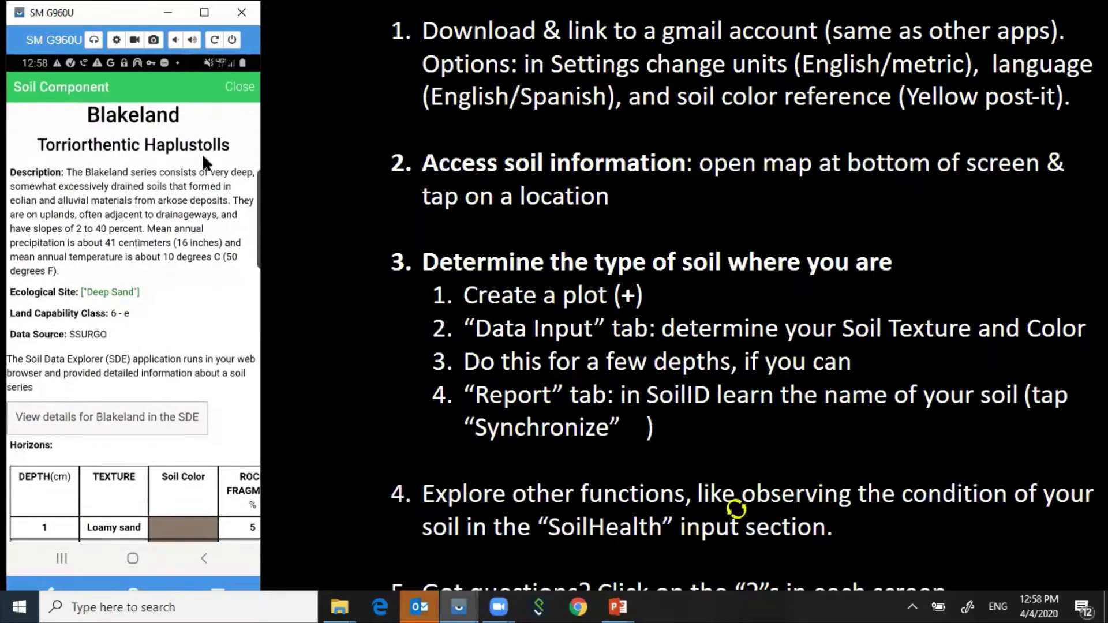
pyautogui.click(239, 86)
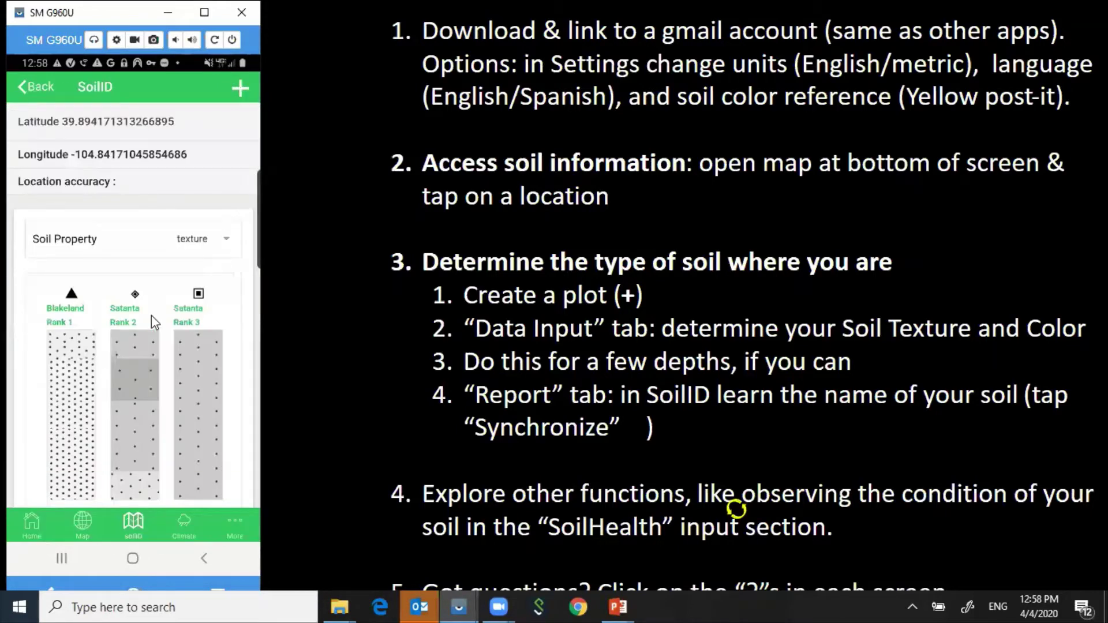
pyautogui.click(123, 315)
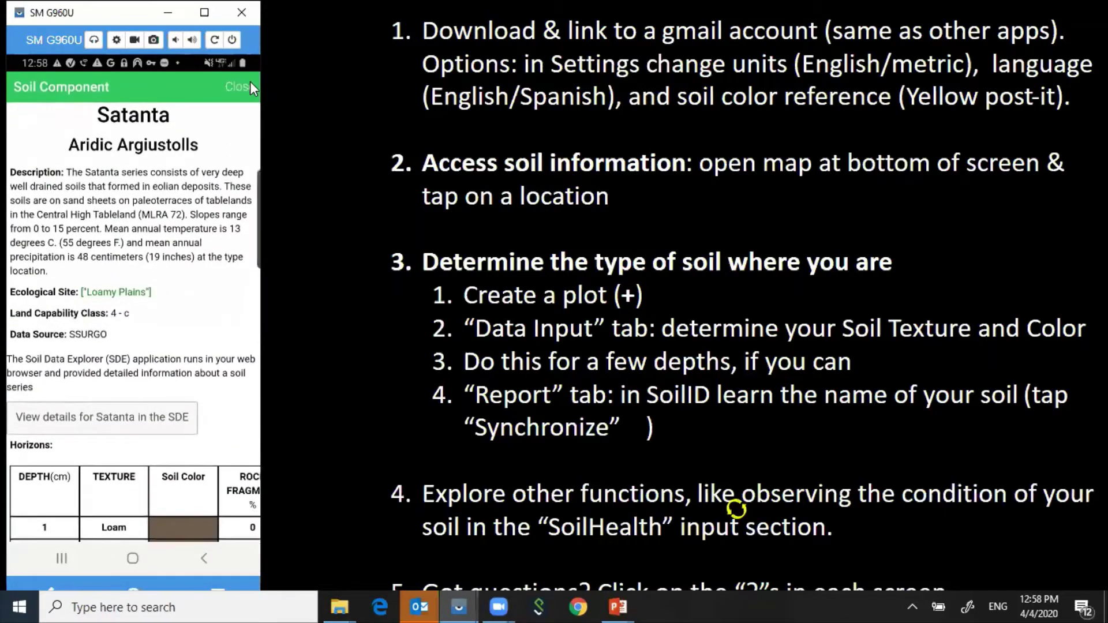
pyautogui.click(241, 88)
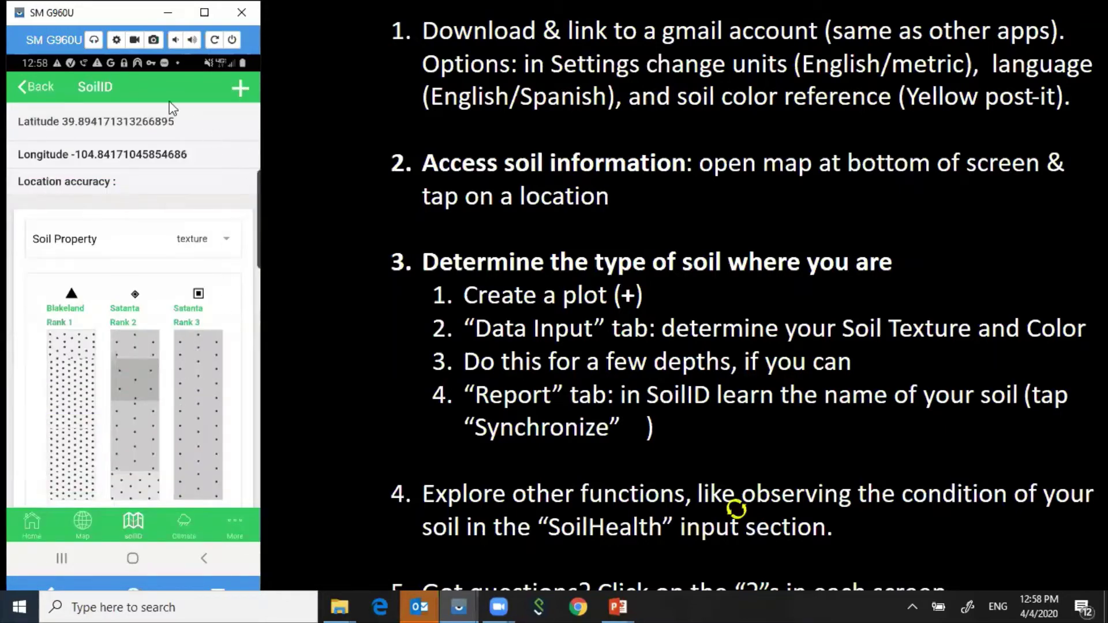
pyautogui.click(40, 85)
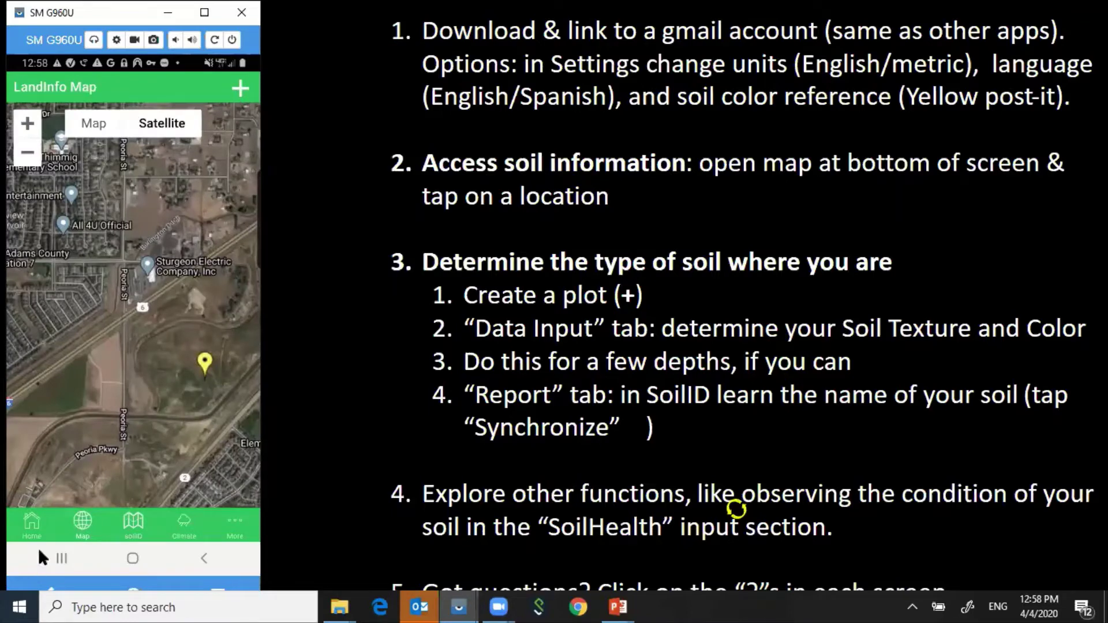
pyautogui.click(245, 84)
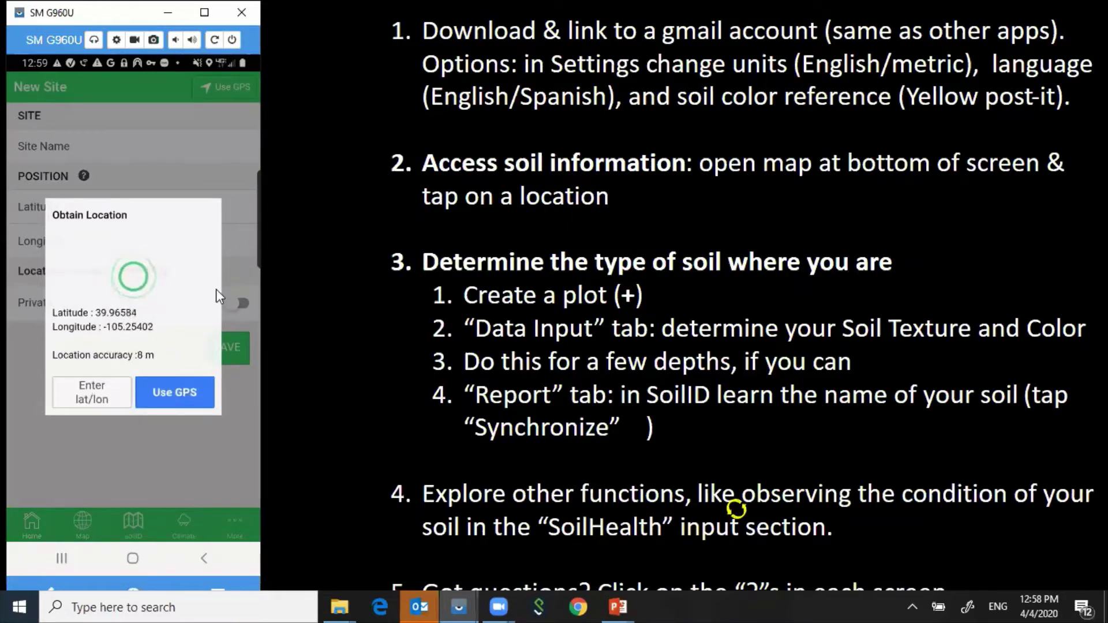
pyautogui.click(172, 401)
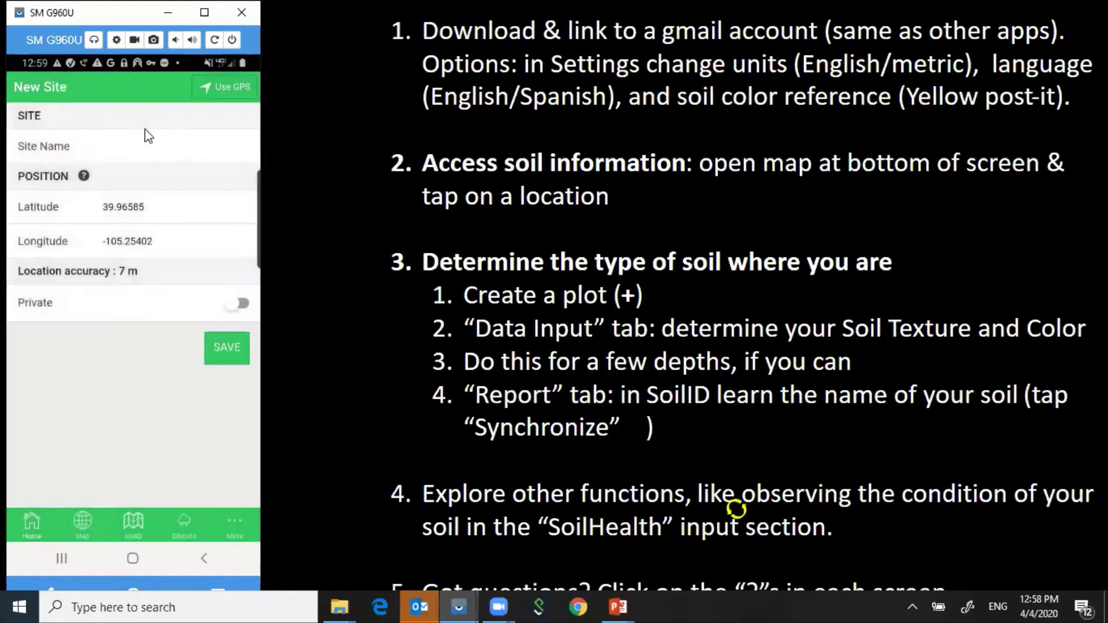
pyautogui.click(95, 152)
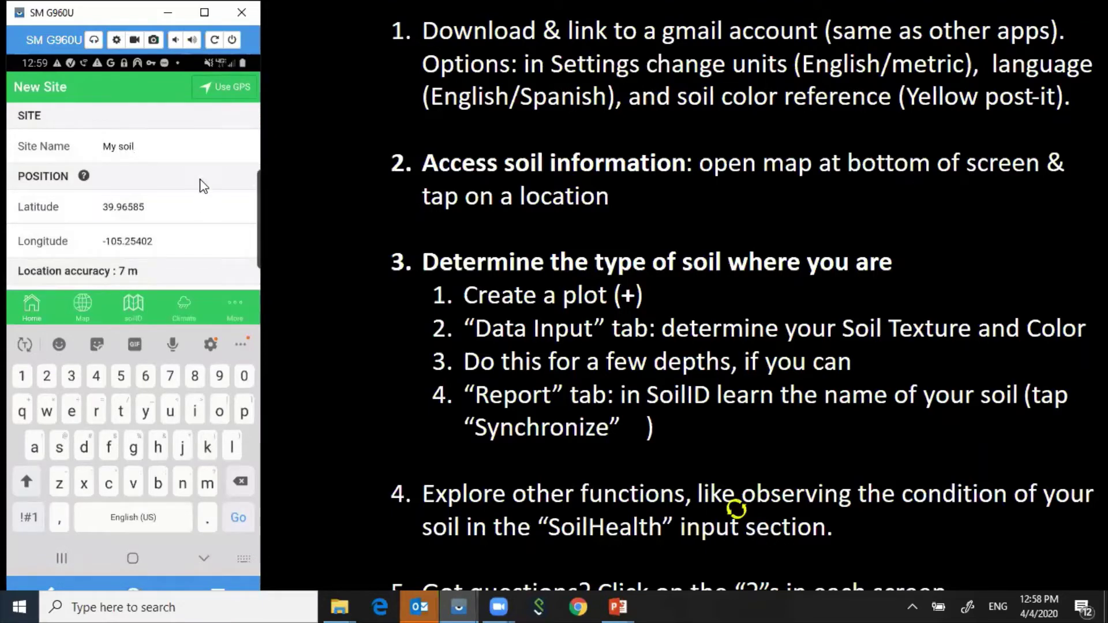
pyautogui.scroll(-3, 201, 206)
pyautogui.click(231, 272)
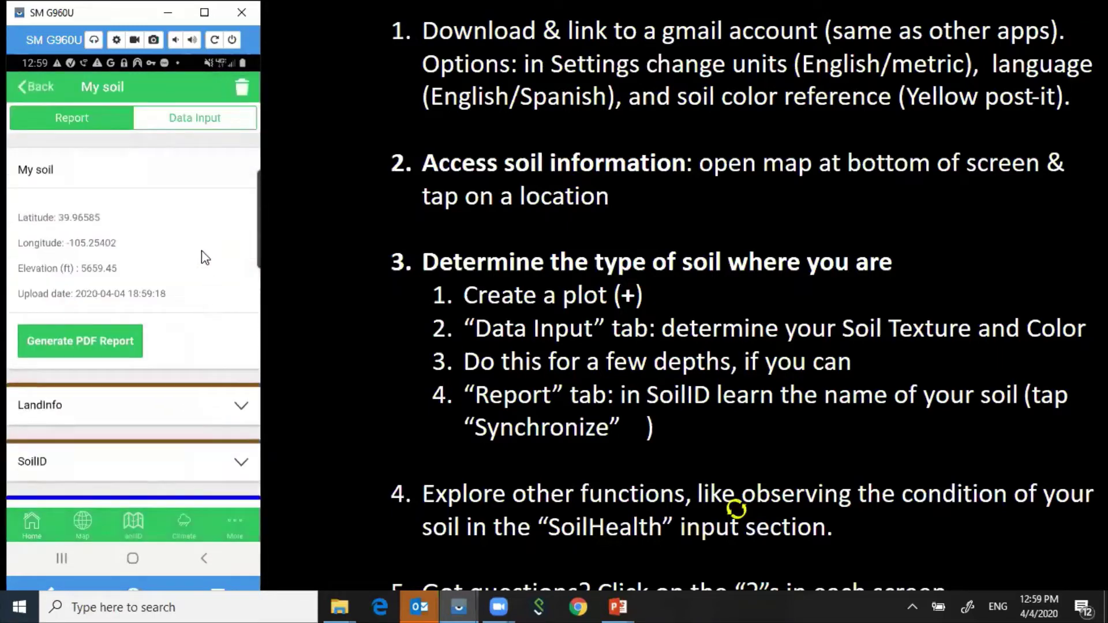
# - Expand the report's SoilID section and scroll the ranking, showing Nederland first and Valmont second
pyautogui.scroll(-1, 178, 415)
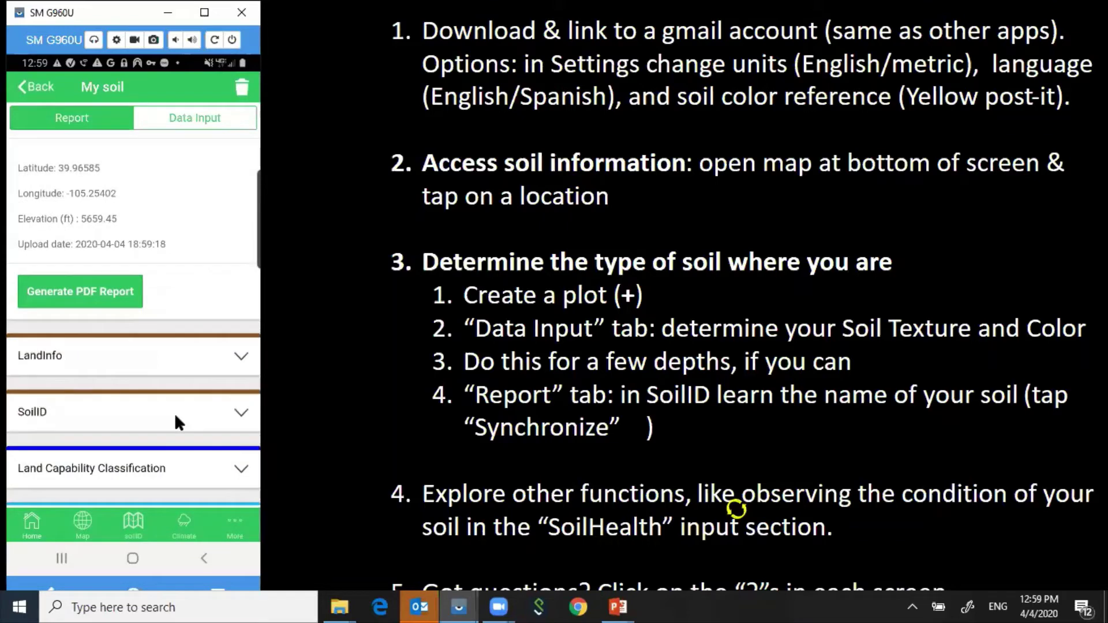
pyautogui.click(173, 414)
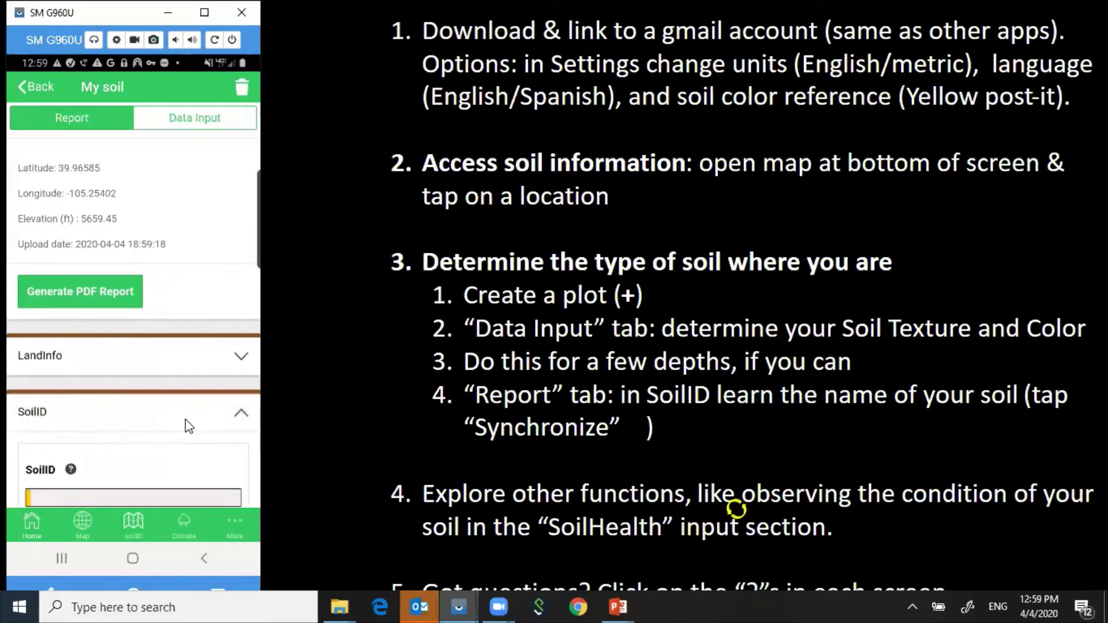
pyautogui.scroll(-5, 178, 413)
pyautogui.scroll(-1, 170, 389)
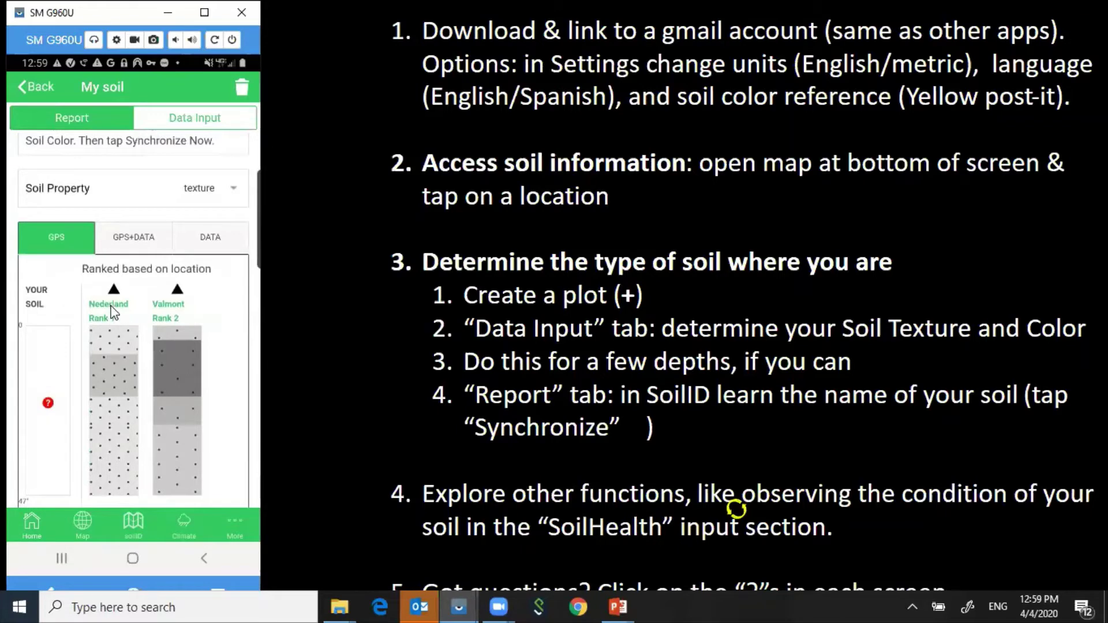
pyautogui.scroll(-3, 114, 315)
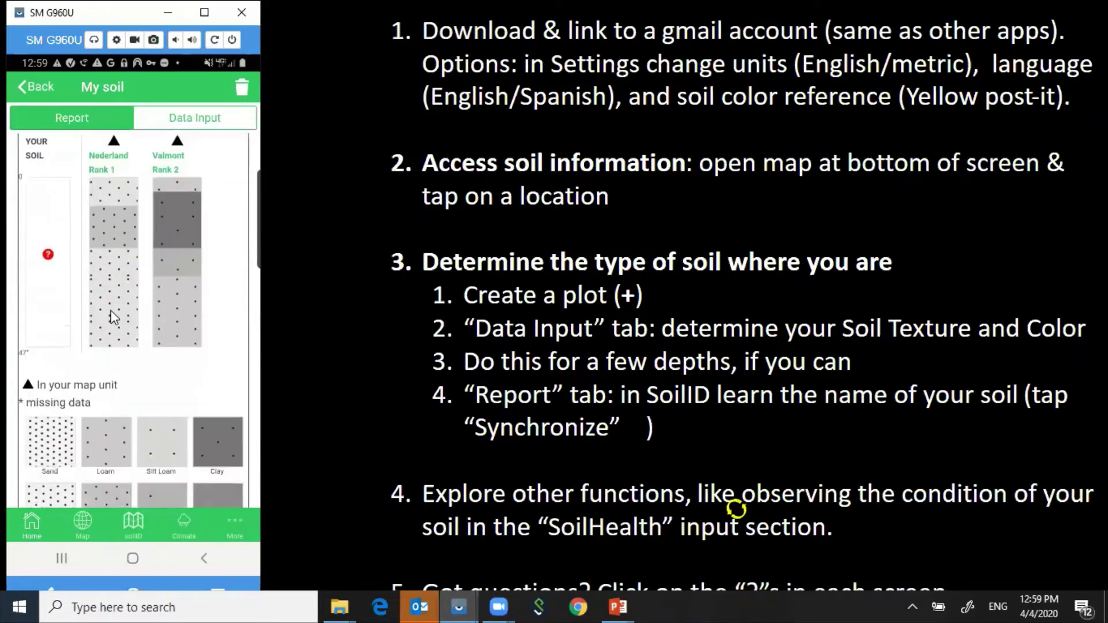
pyautogui.scroll(1, 113, 317)
pyautogui.scroll(-1, 114, 315)
pyautogui.scroll(1, 172, 184)
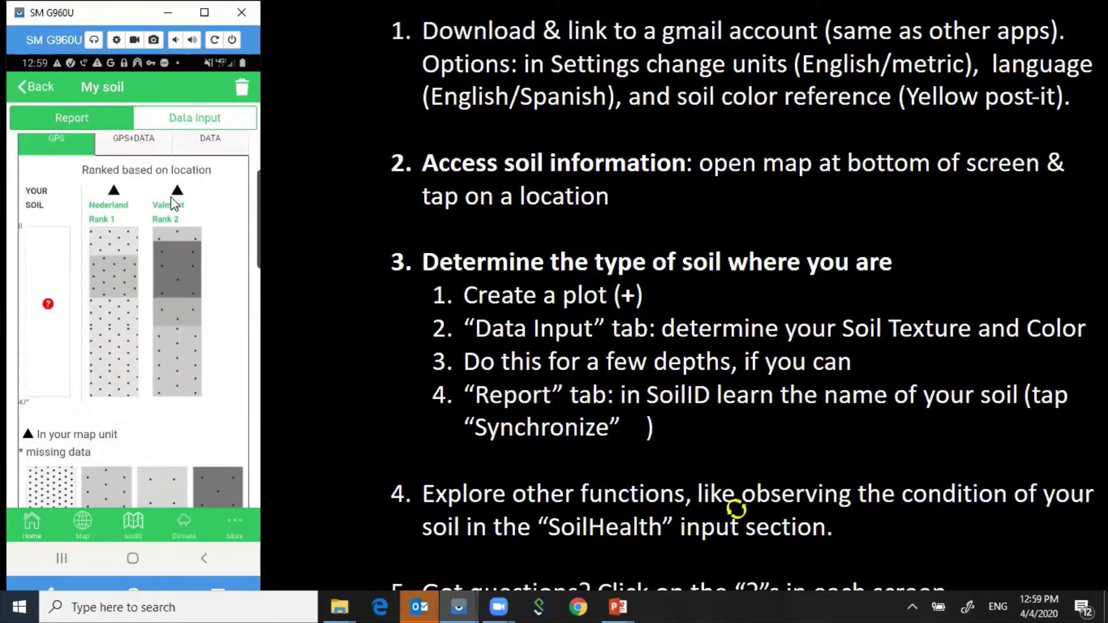
pyautogui.scroll(-1, 172, 250)
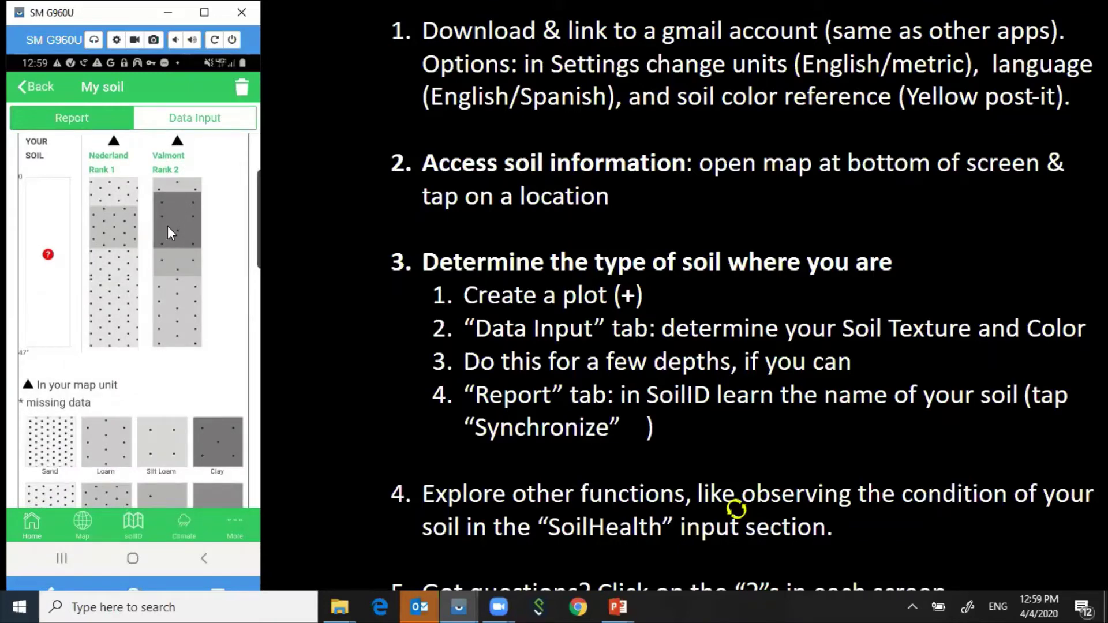
pyautogui.scroll(5, 167, 226)
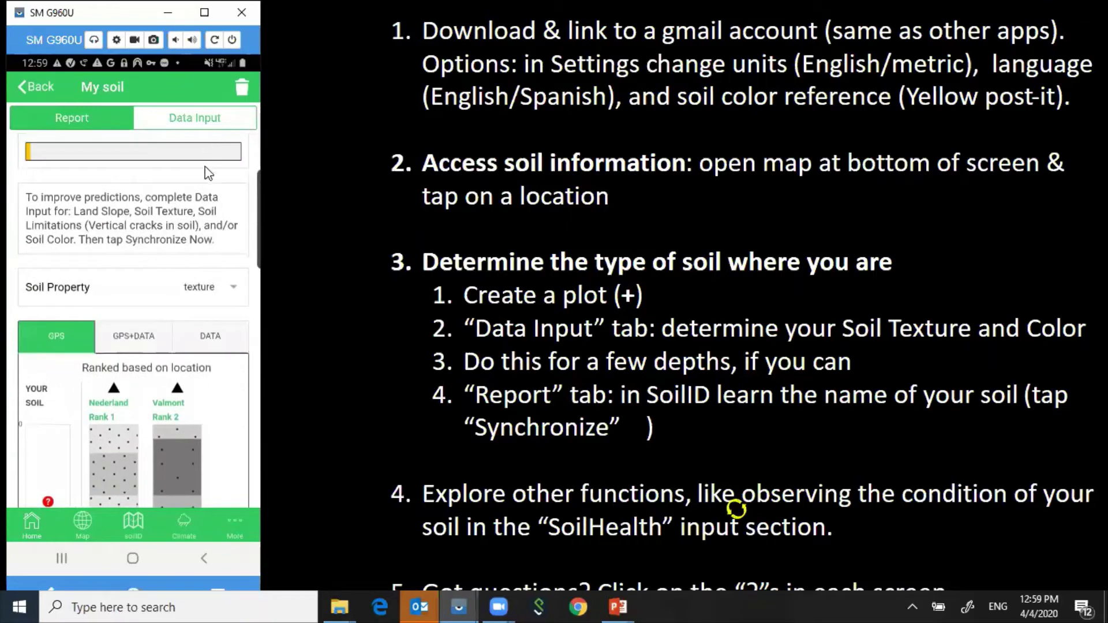
# - Record My soil's land slope as gentle 3-5%, then open Soil Texture for the 0-0.5 in depth
pyautogui.click(199, 117)
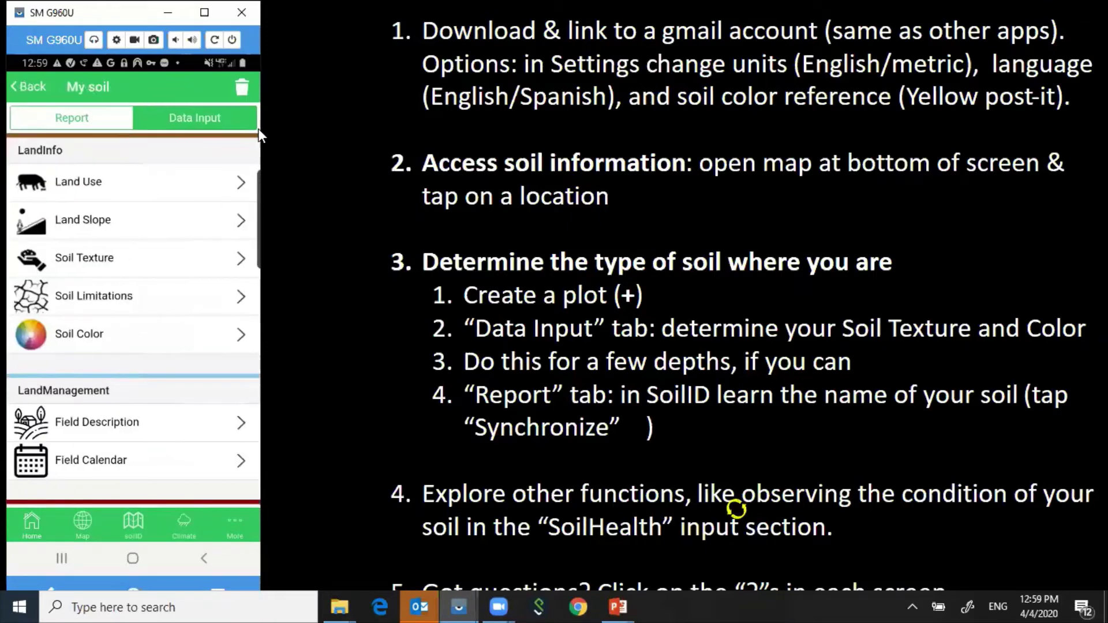
pyautogui.click(113, 221)
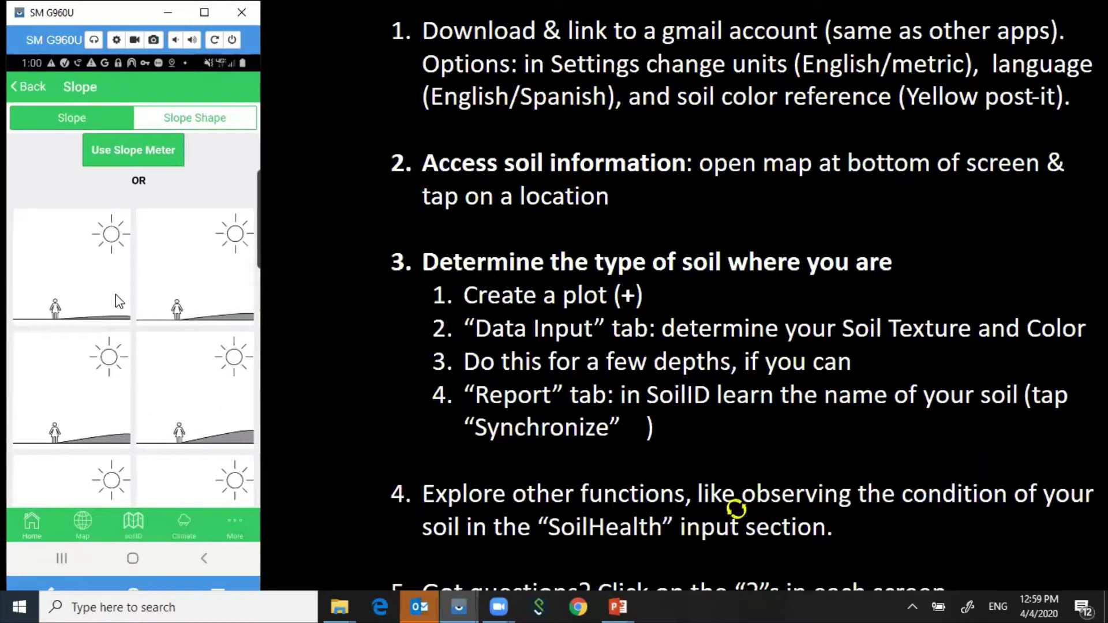
pyautogui.click(107, 289)
pyautogui.click(211, 286)
pyautogui.scroll(-2, 151, 382)
pyautogui.scroll(-2, 151, 382)
pyautogui.scroll(6, 87, 311)
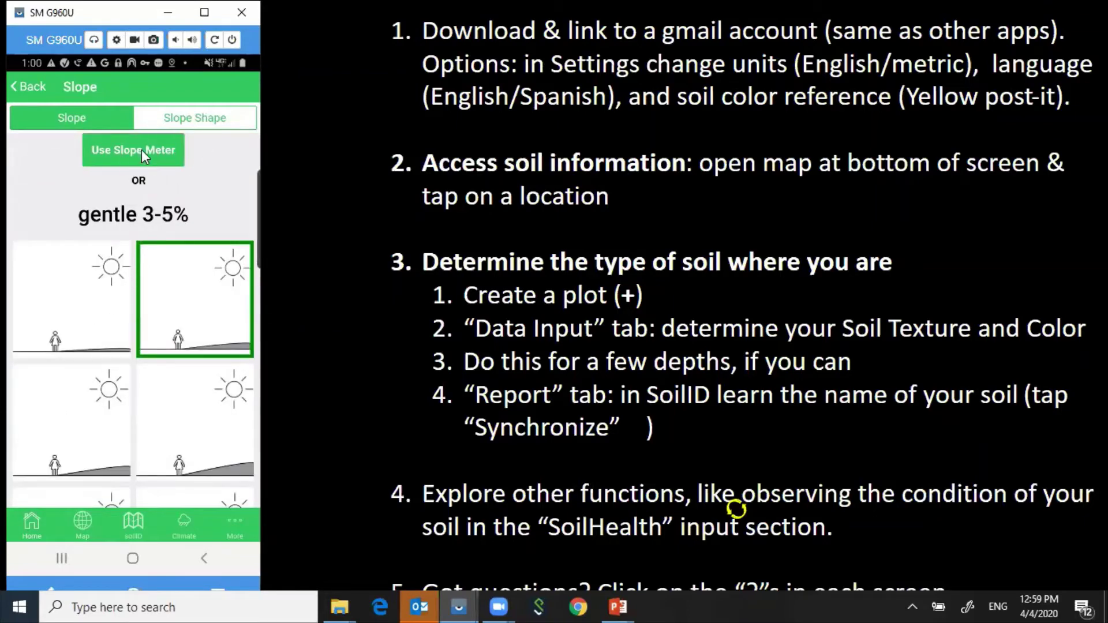
pyautogui.click(28, 87)
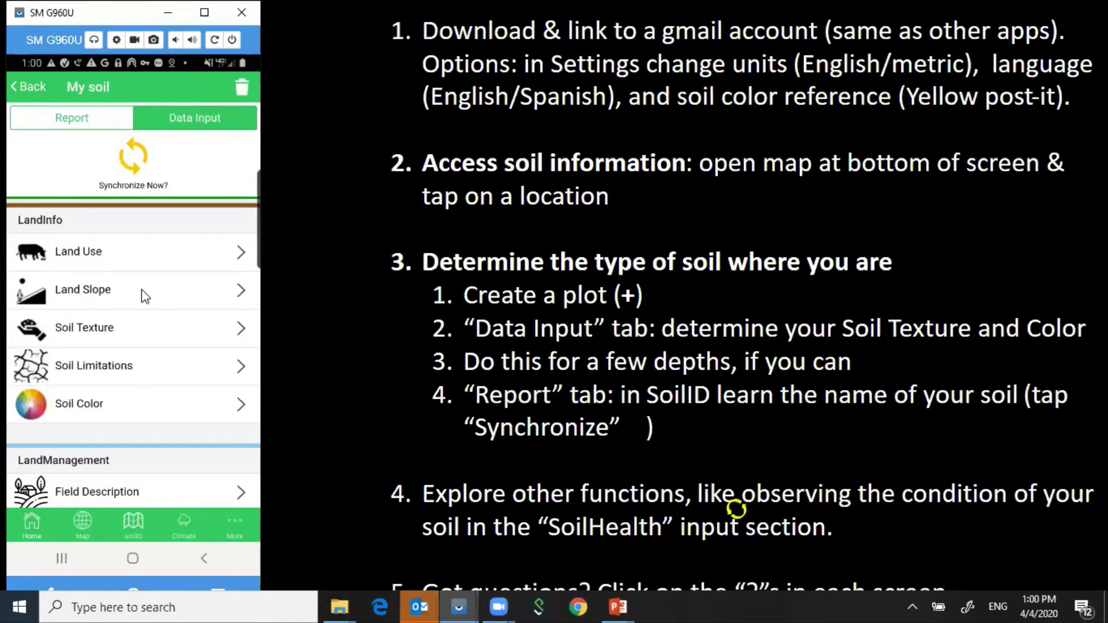
pyautogui.click(102, 329)
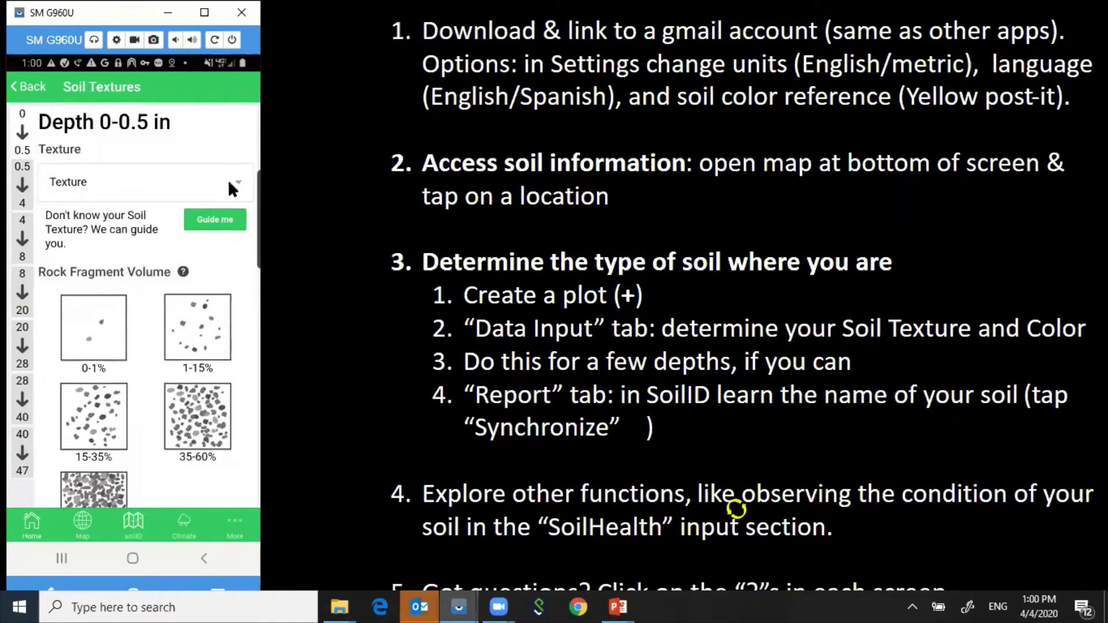
# - Start the Texture Guide and answer Yes that the soil forms a ball
pyautogui.click(225, 225)
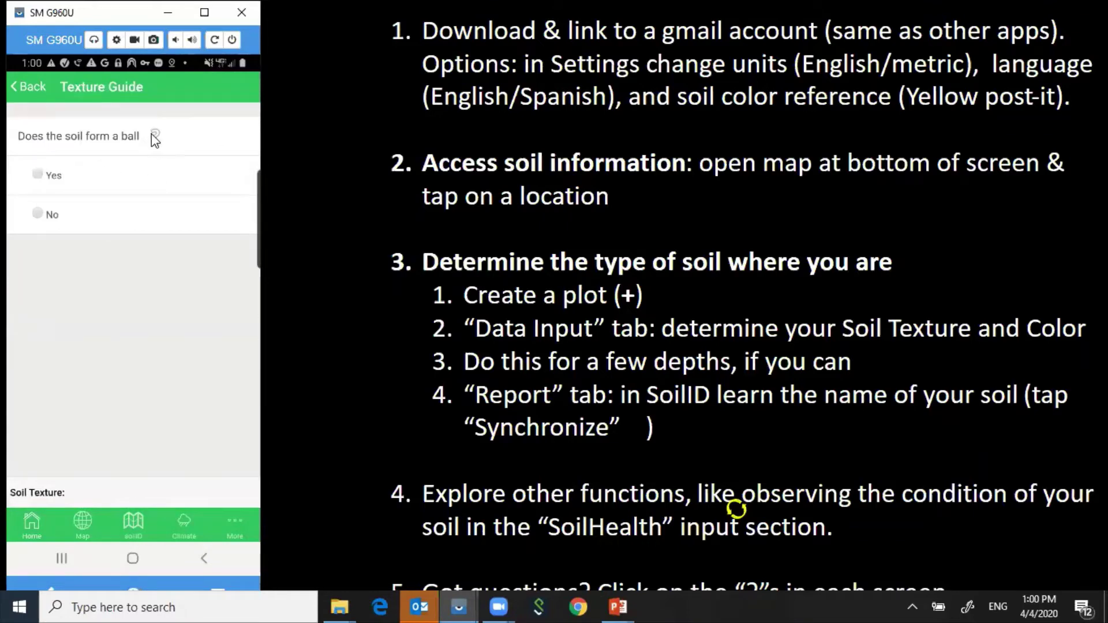
pyautogui.click(154, 137)
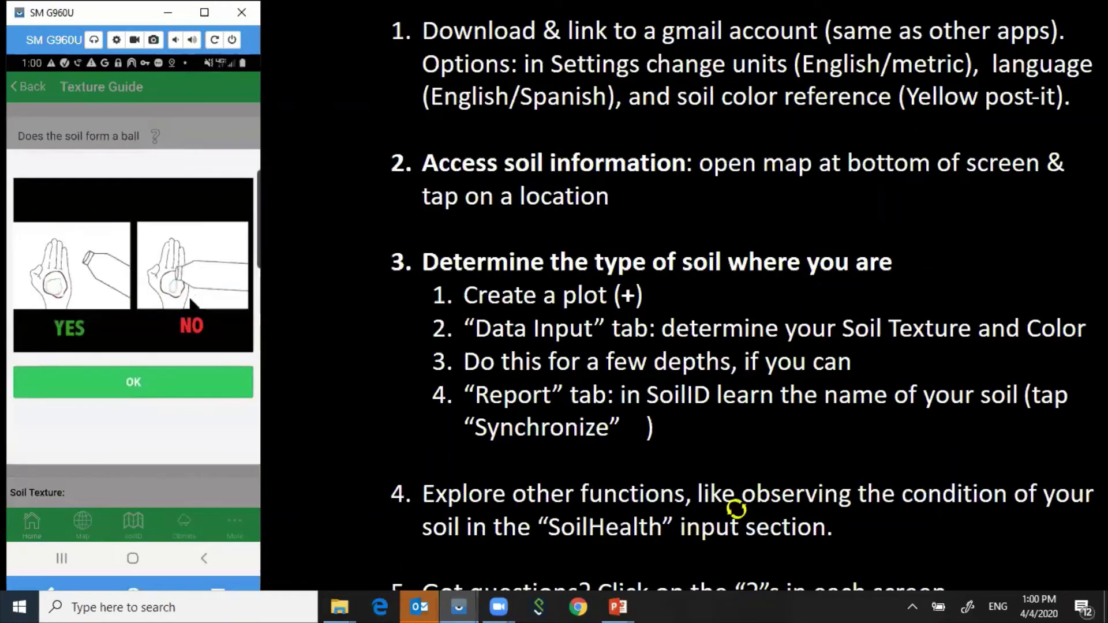
pyautogui.click(140, 383)
pyautogui.click(39, 173)
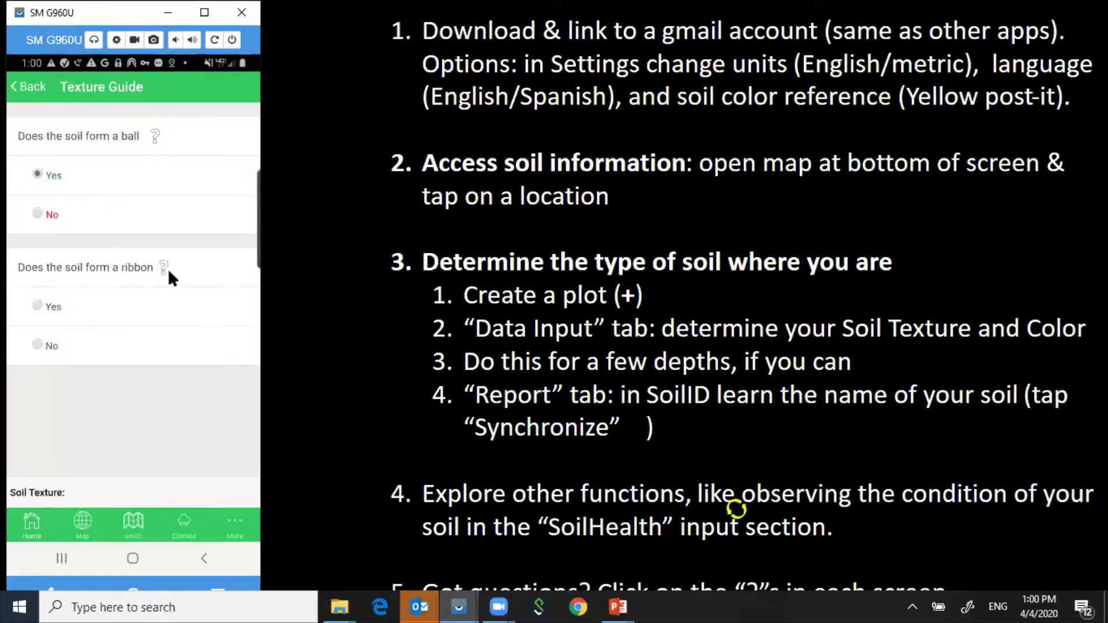
# - Answer Yes that the soil forms a ribbon in the Texture Guide
pyautogui.click(200, 273)
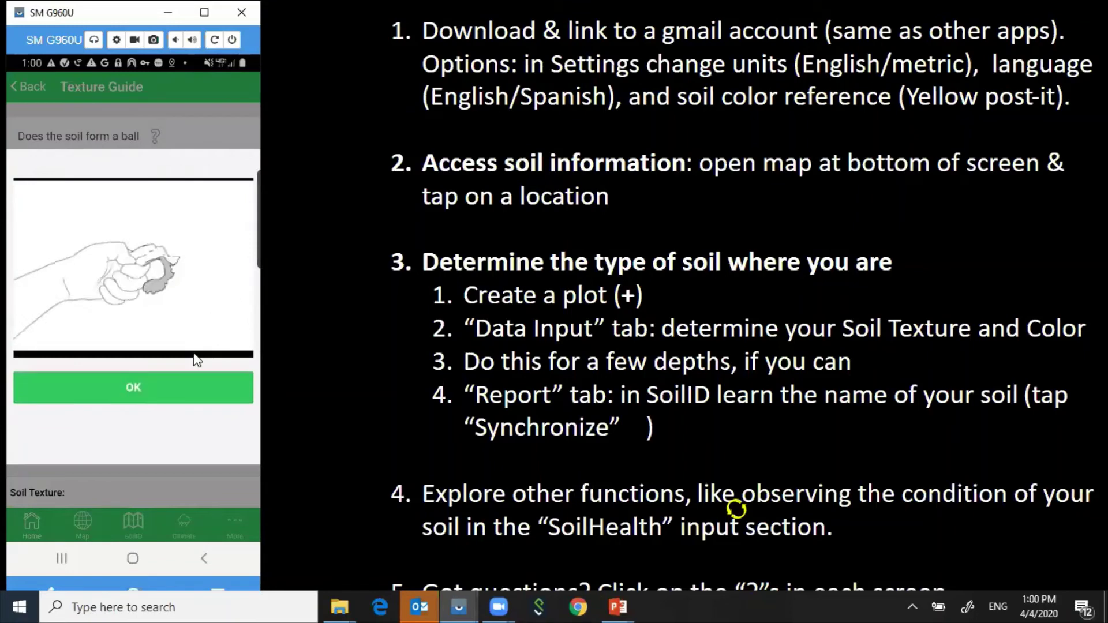
pyautogui.click(136, 386)
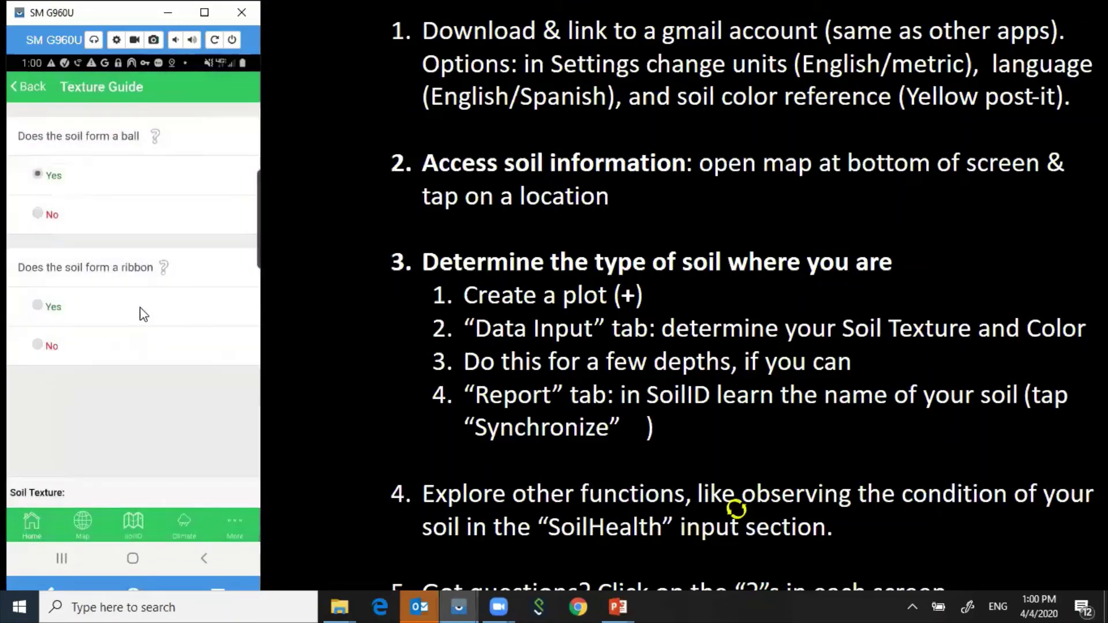
pyautogui.click(37, 303)
pyautogui.scroll(-2, 84, 401)
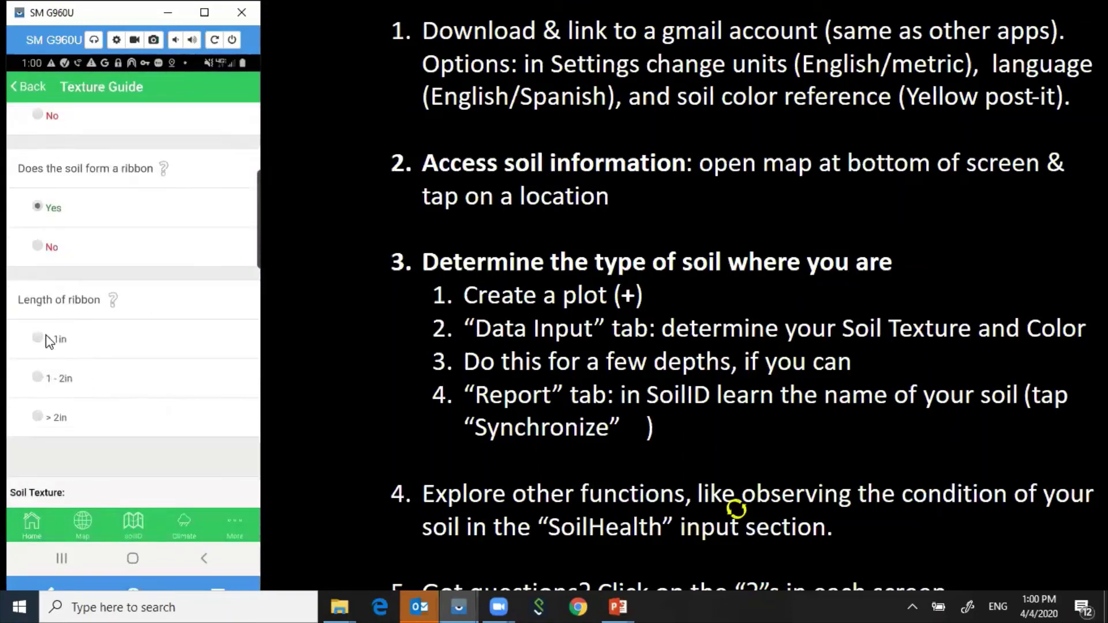
# - Set ribbon length to '< 1in' and soil feel to 'Gritty', yielding SANDY LOAM
pyautogui.click(113, 300)
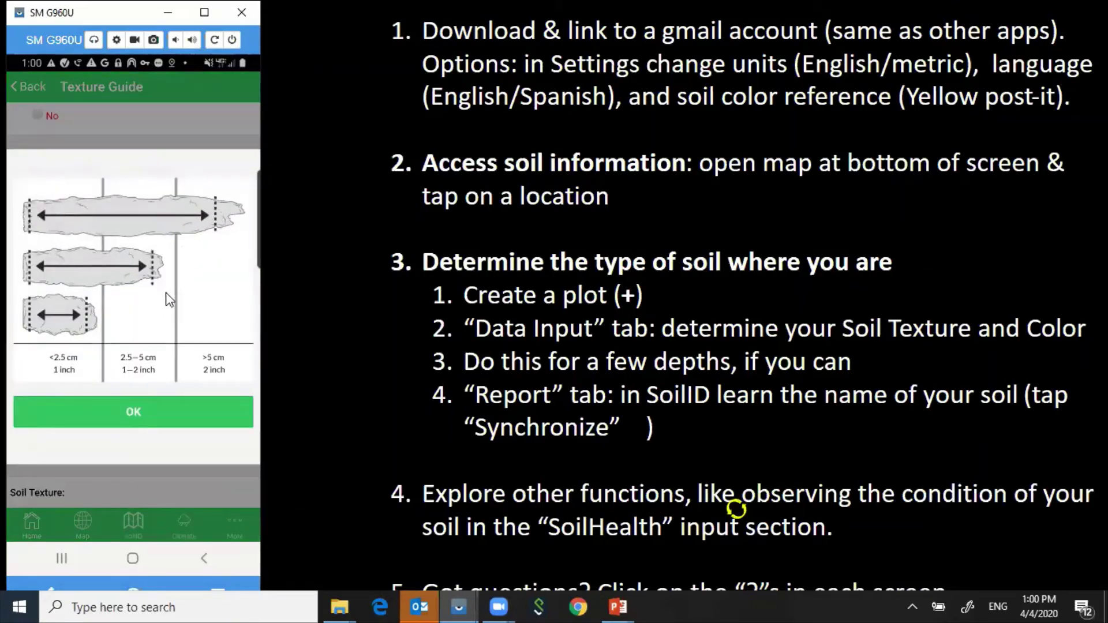
pyautogui.click(149, 417)
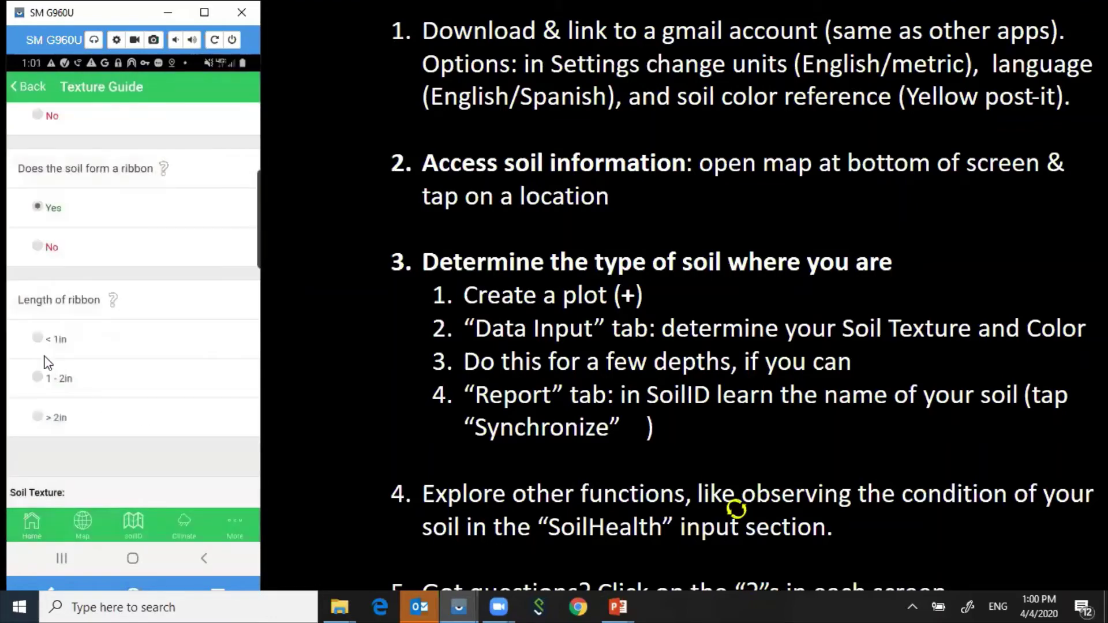
pyautogui.click(38, 339)
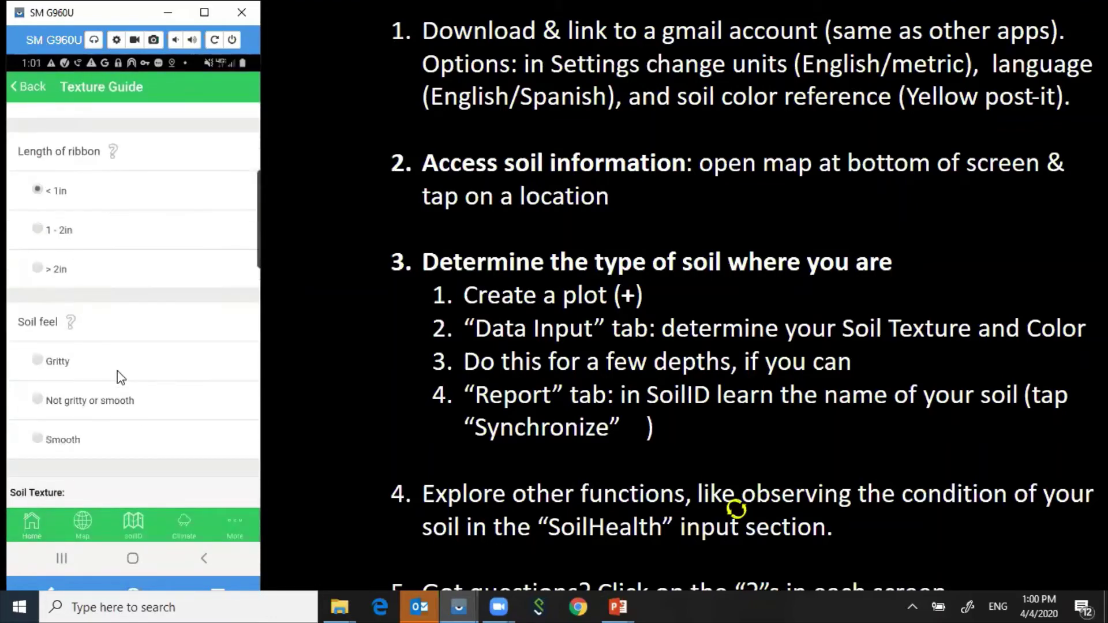
pyautogui.click(71, 322)
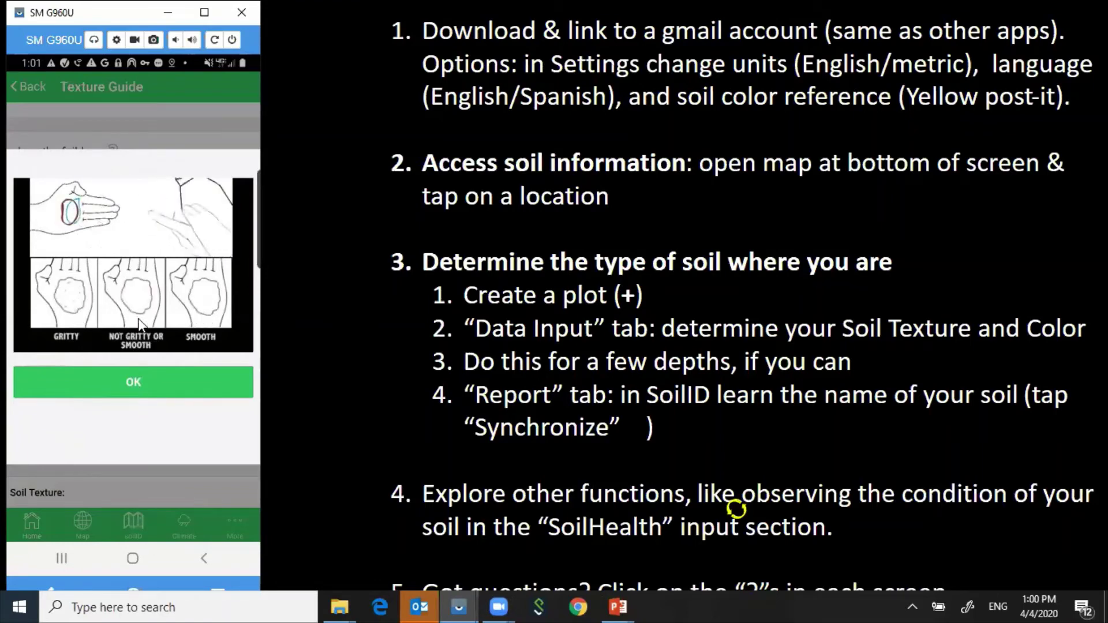
pyautogui.click(129, 379)
pyautogui.click(106, 369)
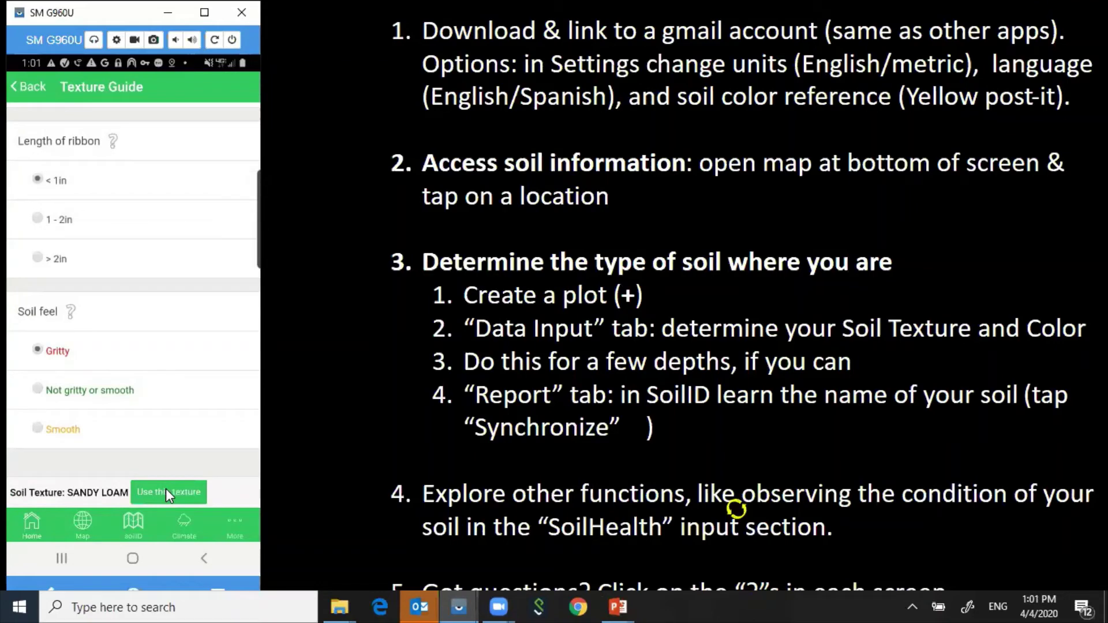
# - Apply the SANDY LOAM texture and set rock fragment volume to 1-15%
pyautogui.click(167, 494)
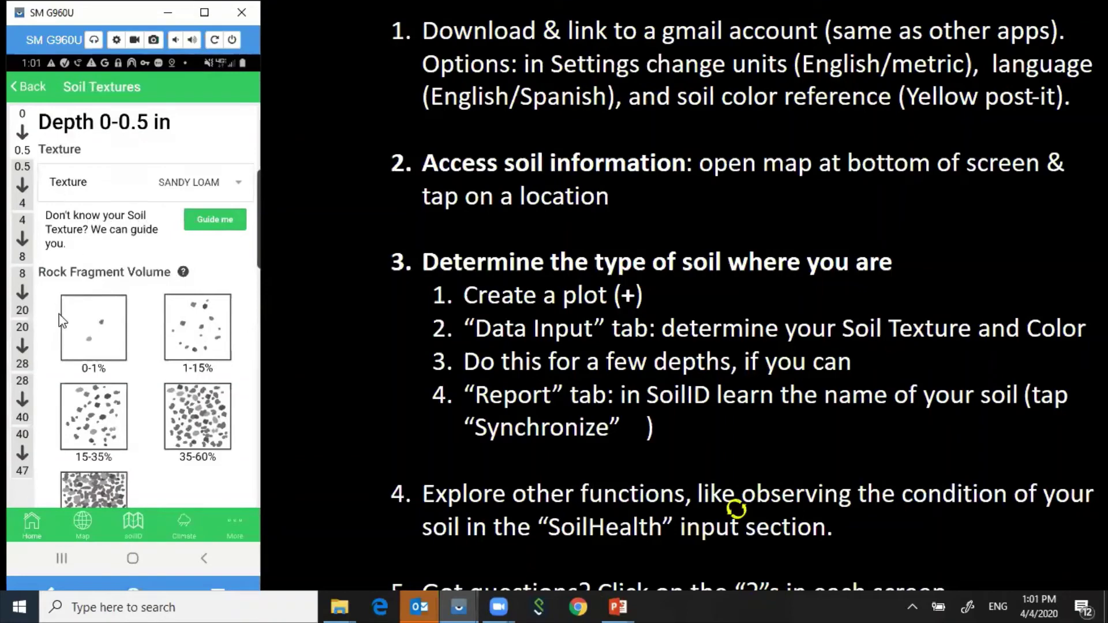
pyautogui.click(101, 328)
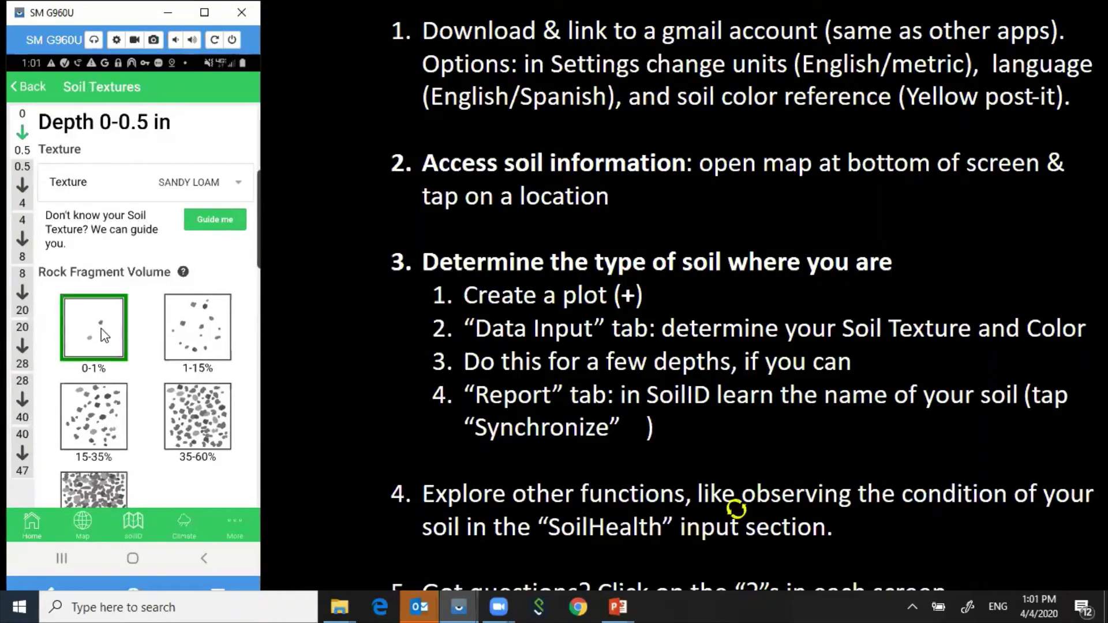
pyautogui.click(192, 337)
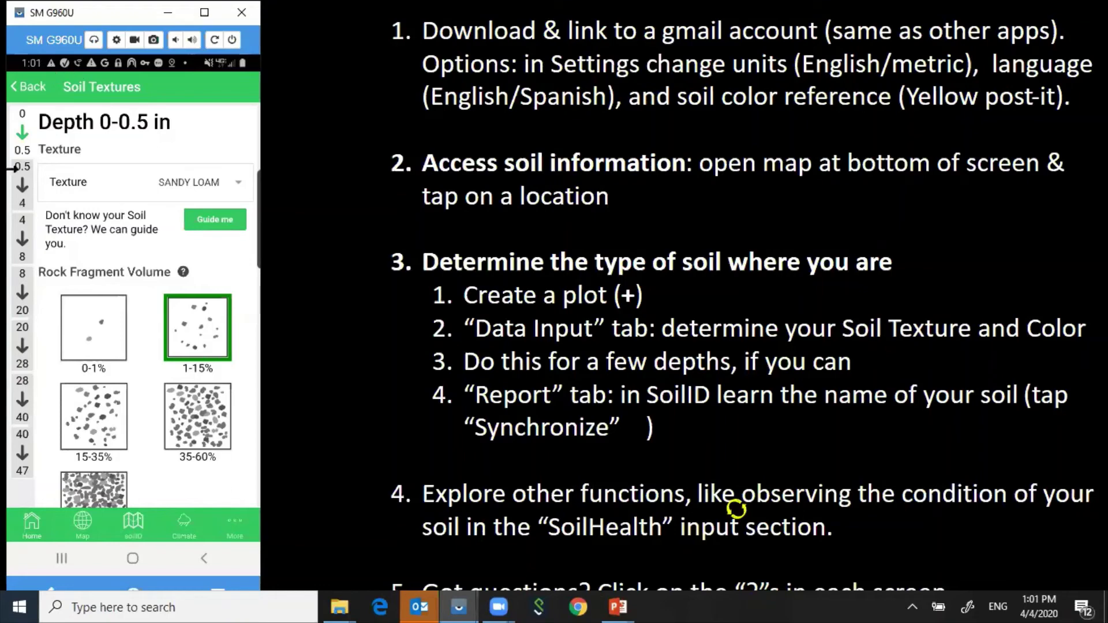
# - In Application settings, switch units to Metric and back to English, keeping English language
pyautogui.click(237, 519)
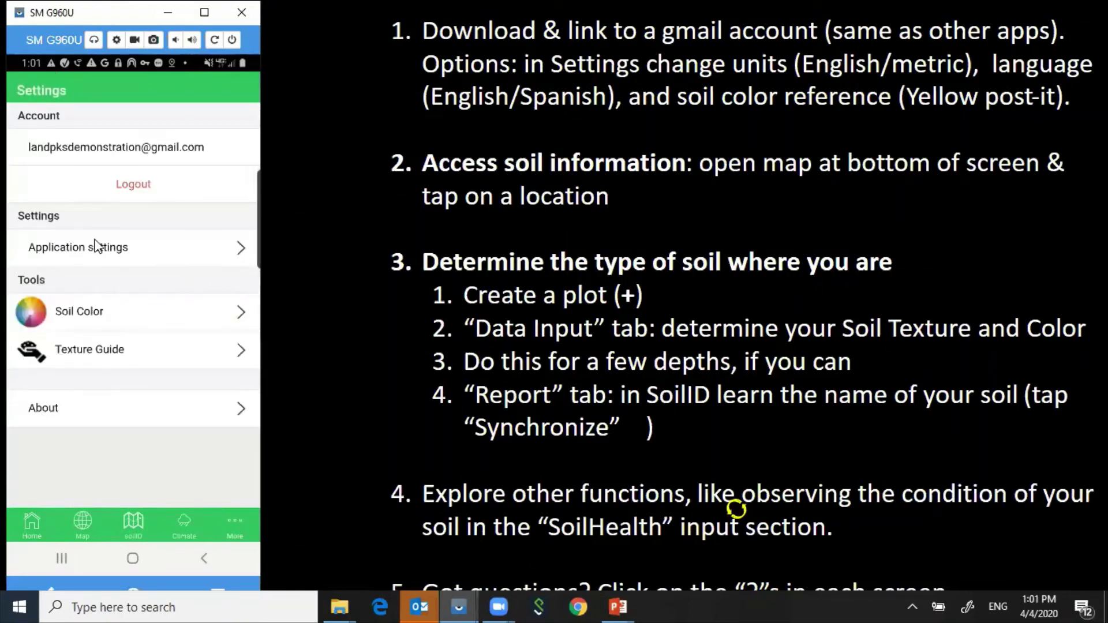
pyautogui.click(114, 247)
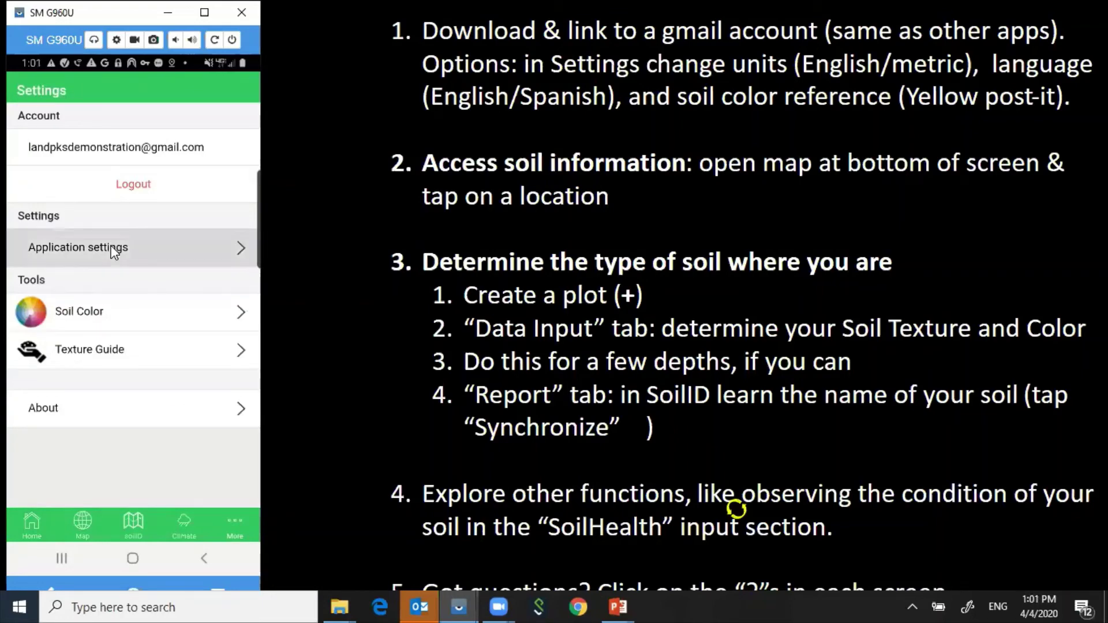
pyautogui.click(234, 153)
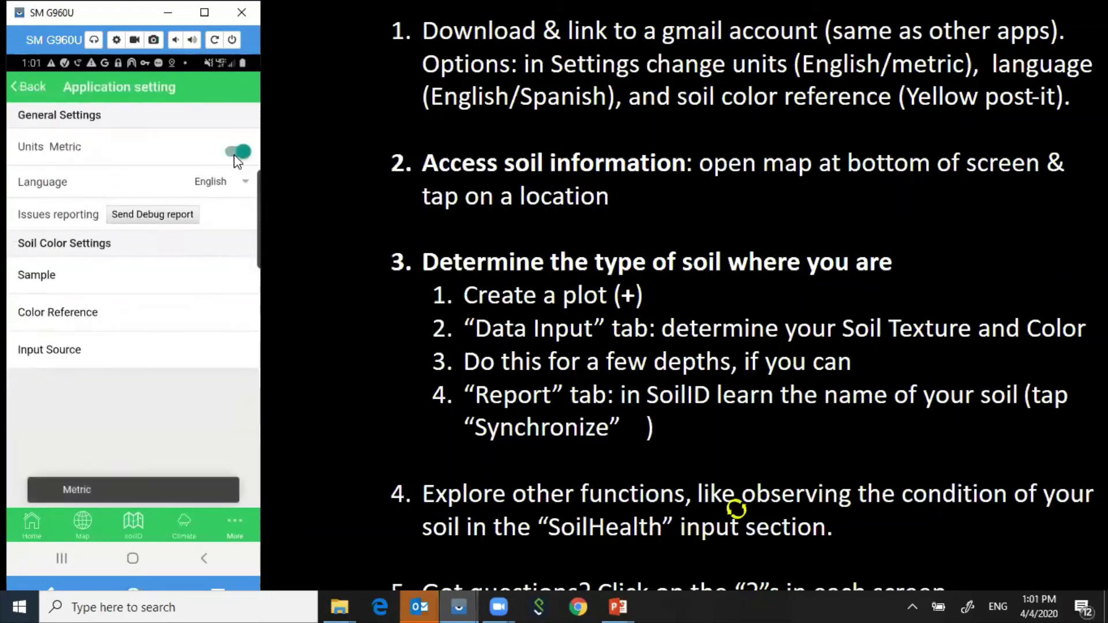
pyautogui.click(239, 153)
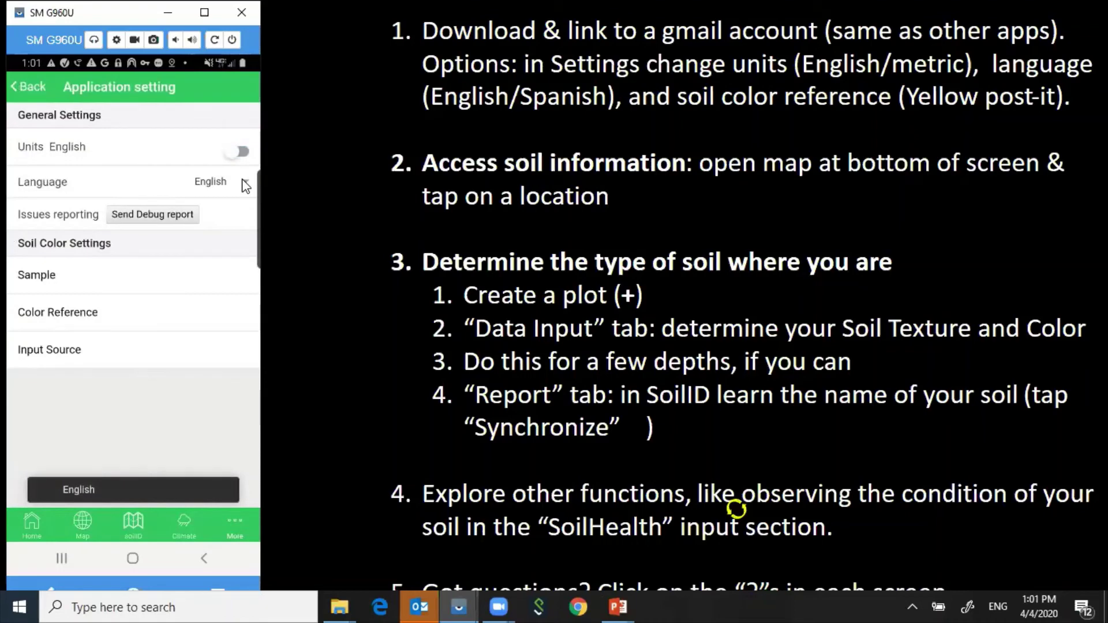
pyautogui.click(243, 180)
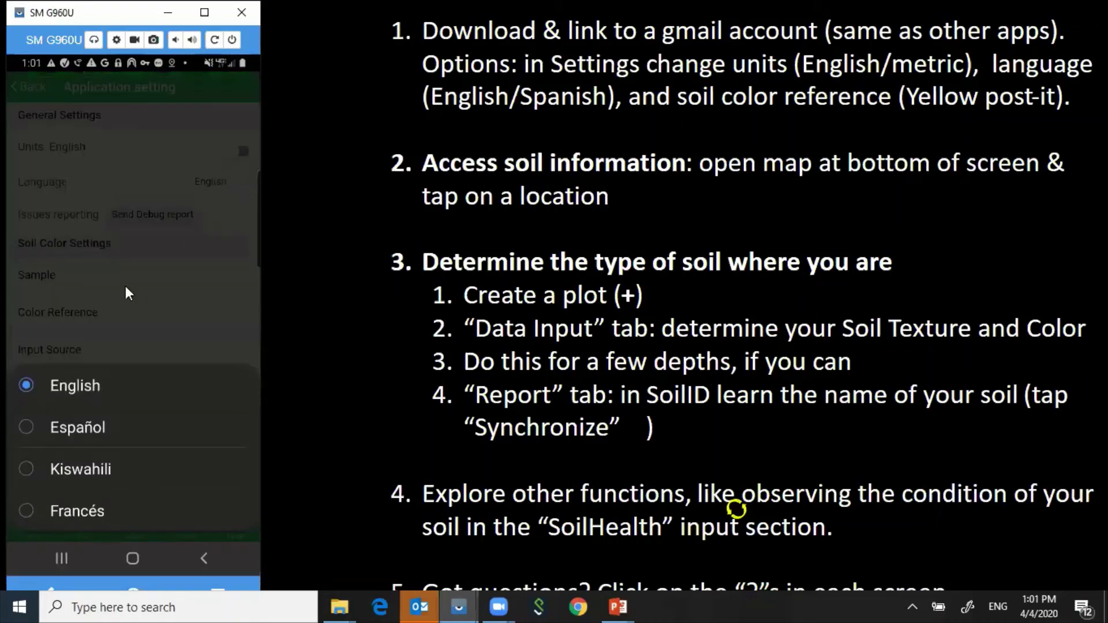
pyautogui.click(55, 384)
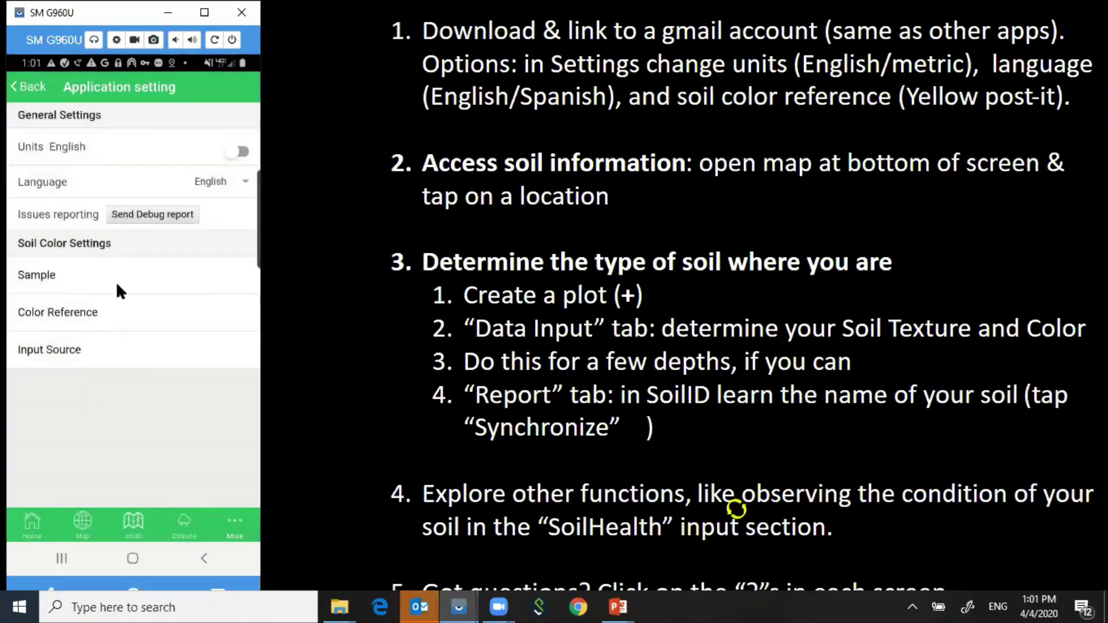
# - Go back to the My soil plot's Report tab
pyautogui.click(30, 525)
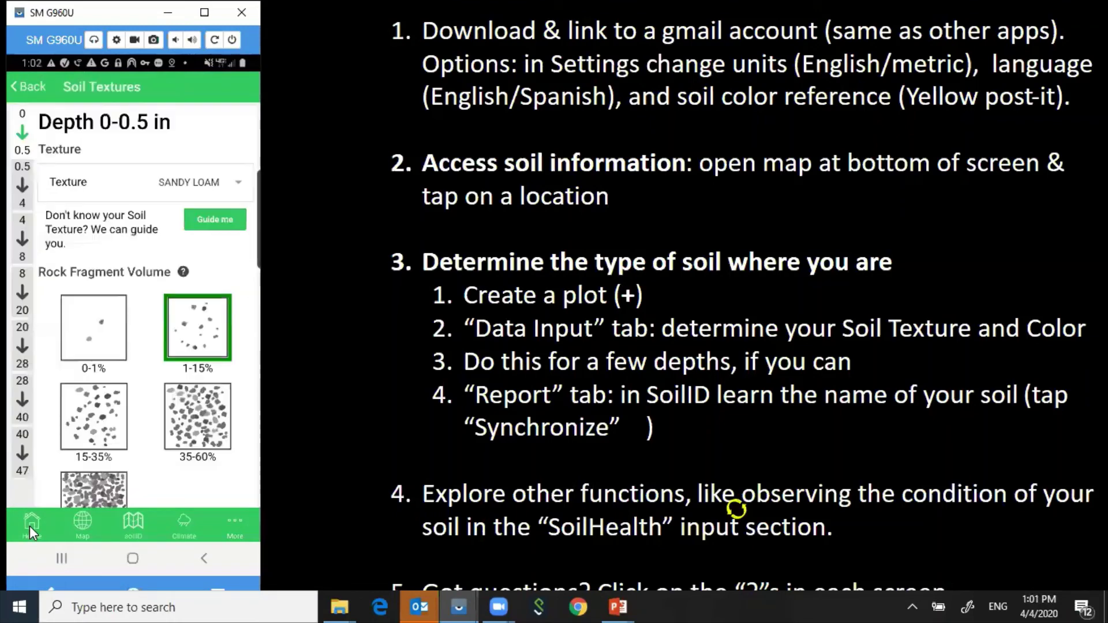
pyautogui.click(33, 85)
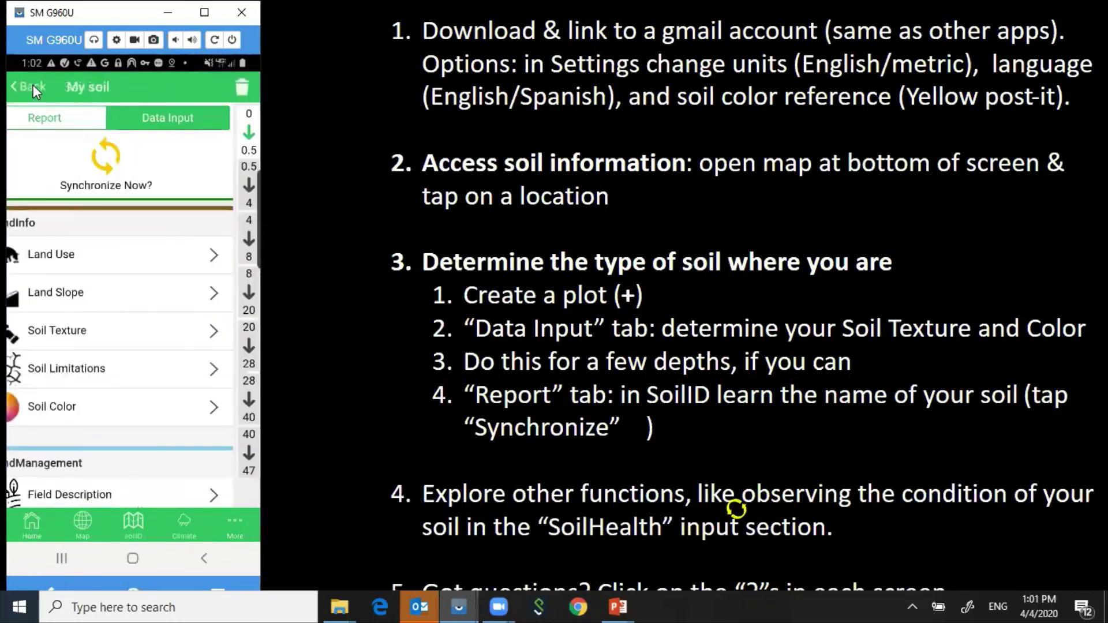
pyautogui.click(74, 117)
# - Synchronize the plot and rank SoilID by data similarity: Nederland first, Valmont second
pyautogui.scroll(5, 129, 244)
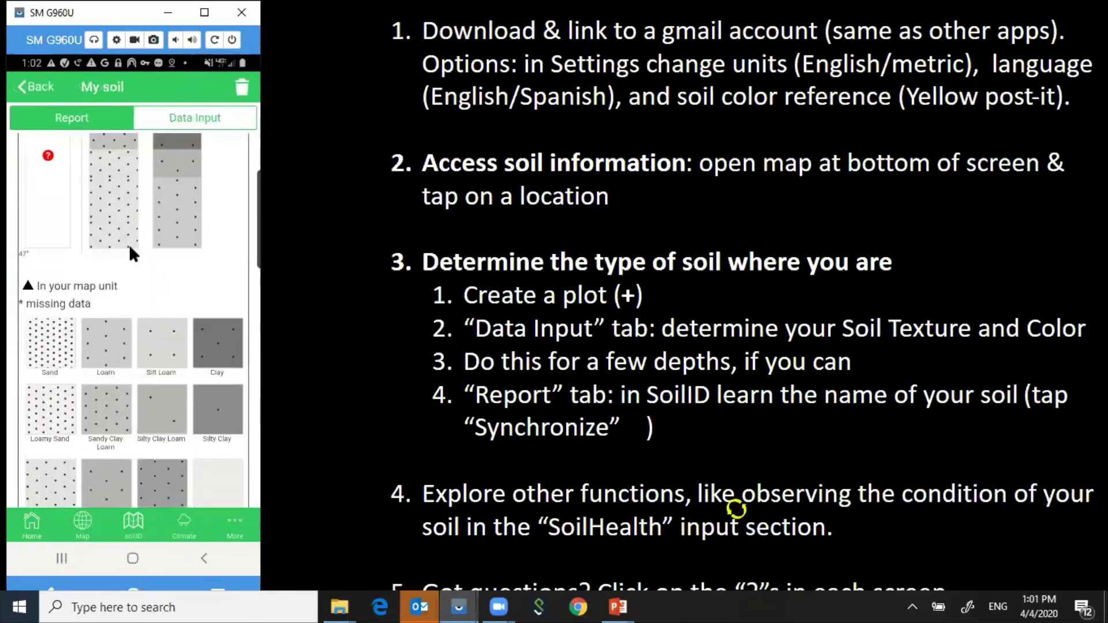
pyautogui.click(135, 154)
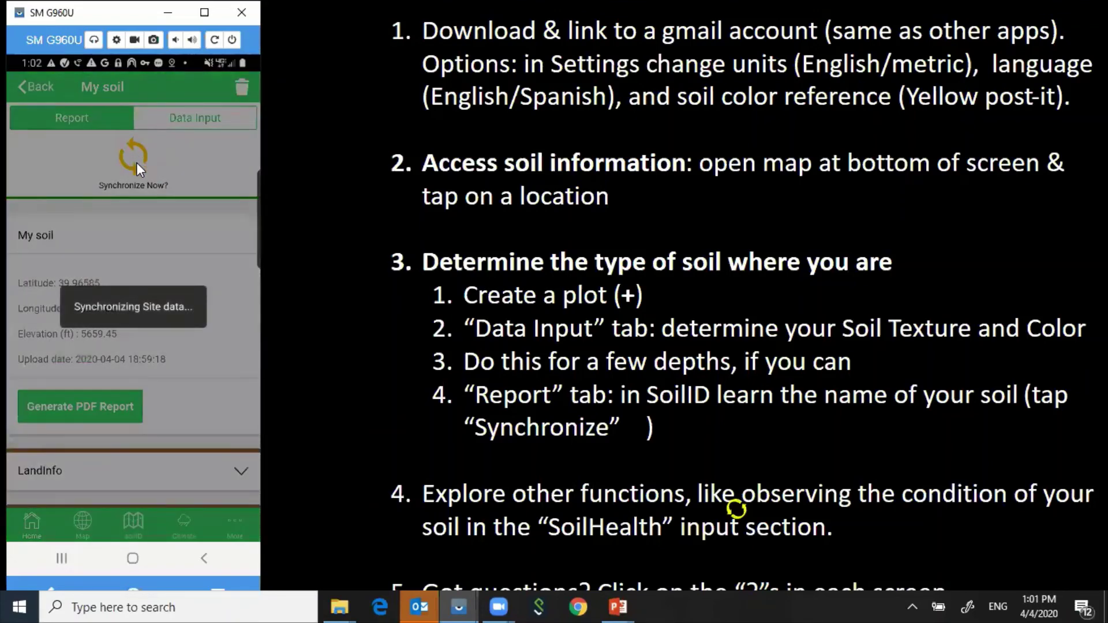
pyautogui.scroll(-5, 127, 306)
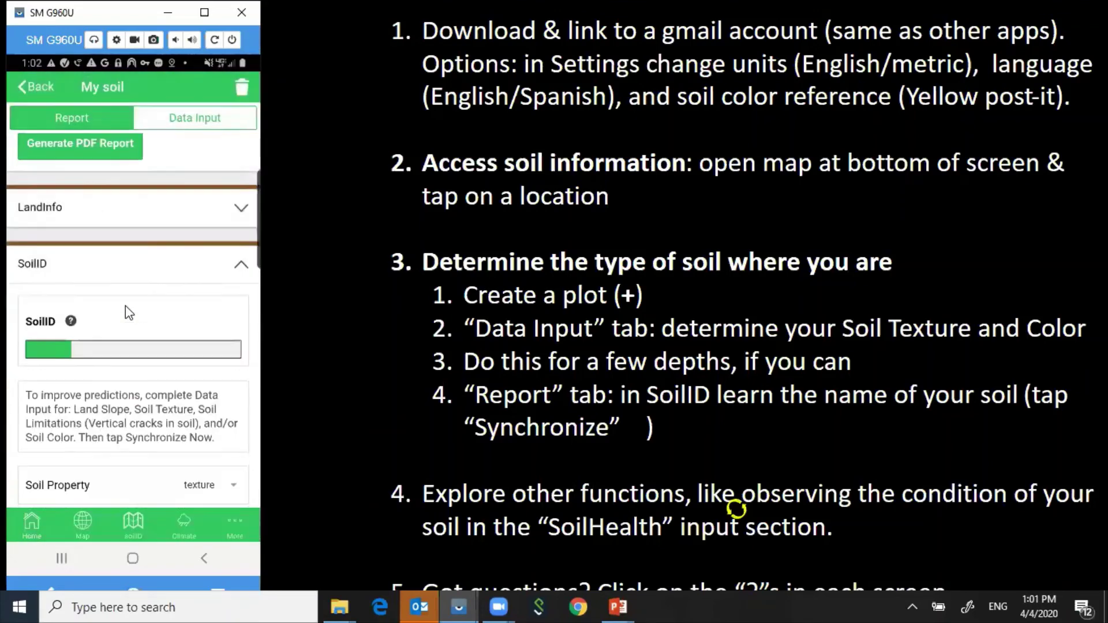
pyautogui.scroll(-3, 127, 312)
pyautogui.click(202, 291)
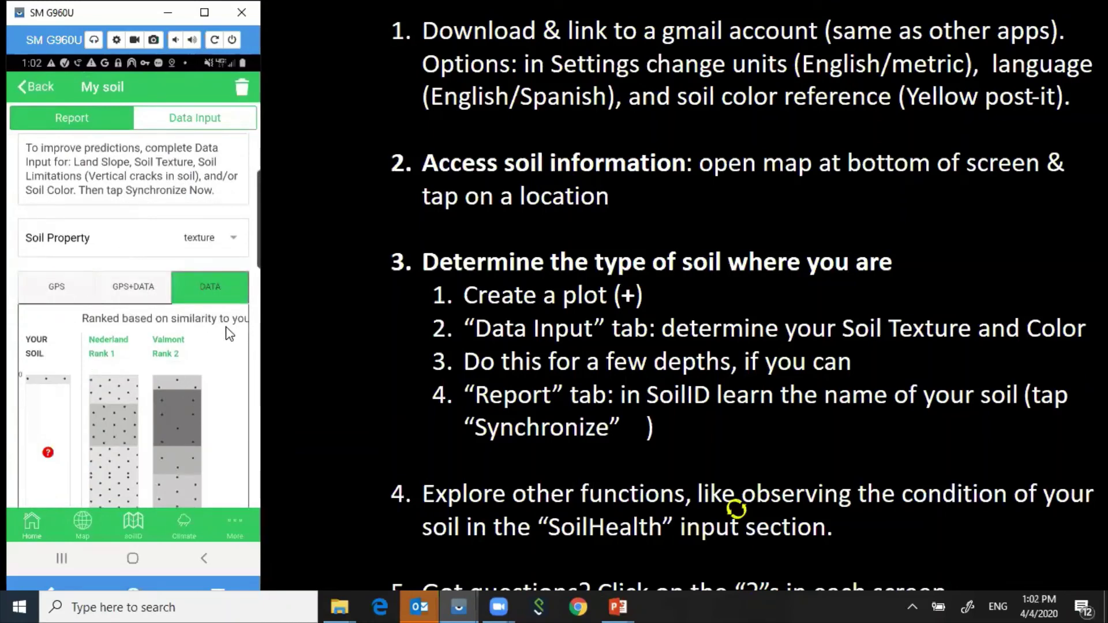